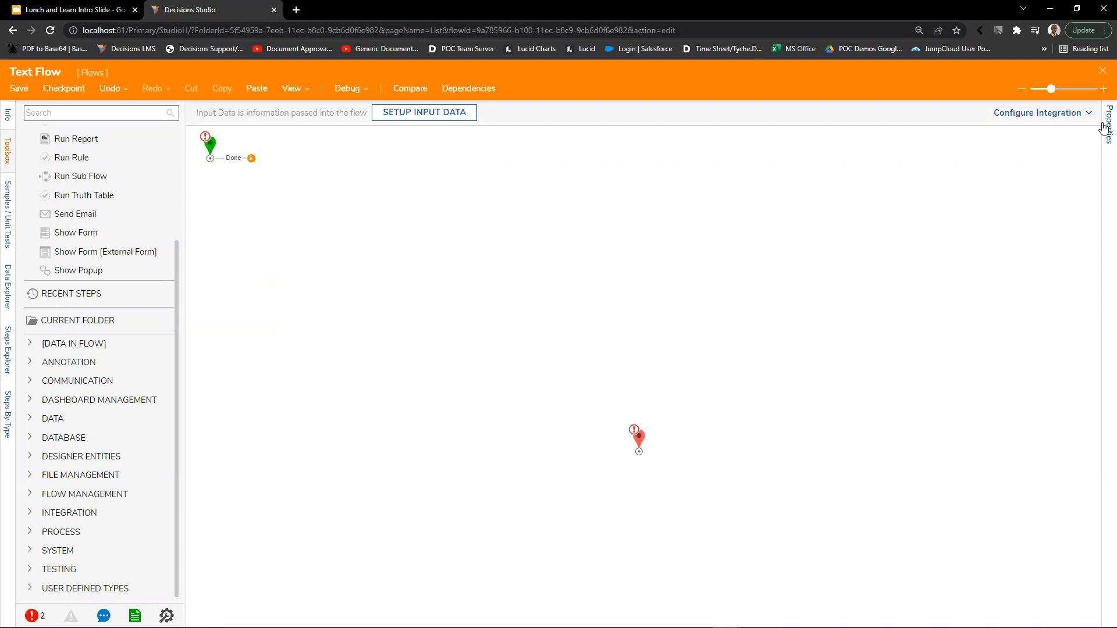
# Step: Close Text Flow, view it once more from the Flows folder, and return to the folder list
pyautogui.click(1102, 72)
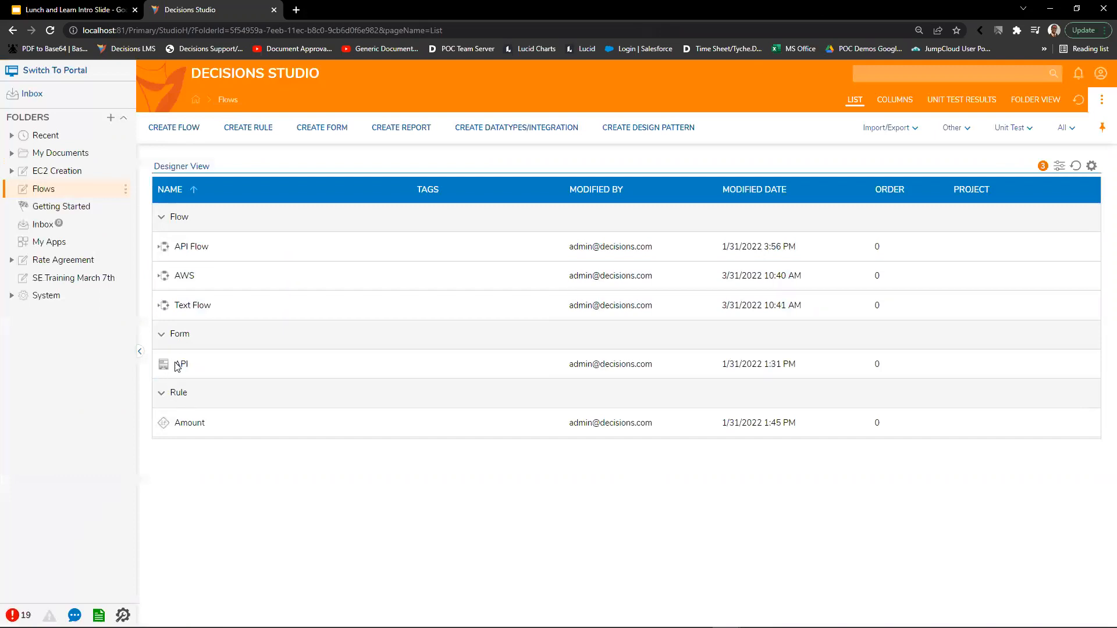
pyautogui.click(195, 305)
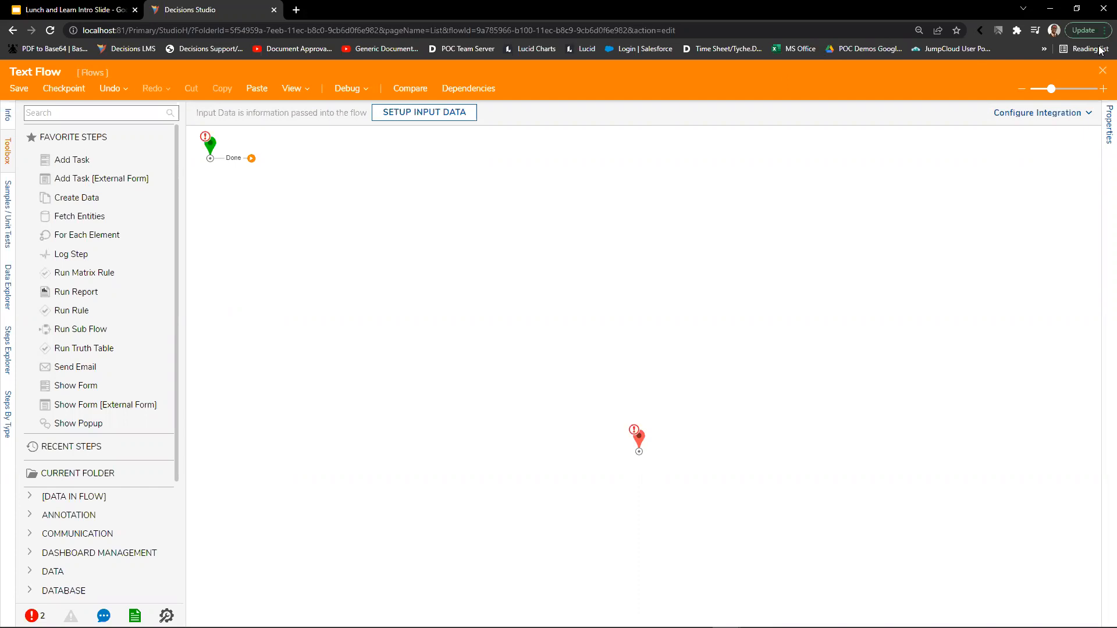
pyautogui.click(1102, 75)
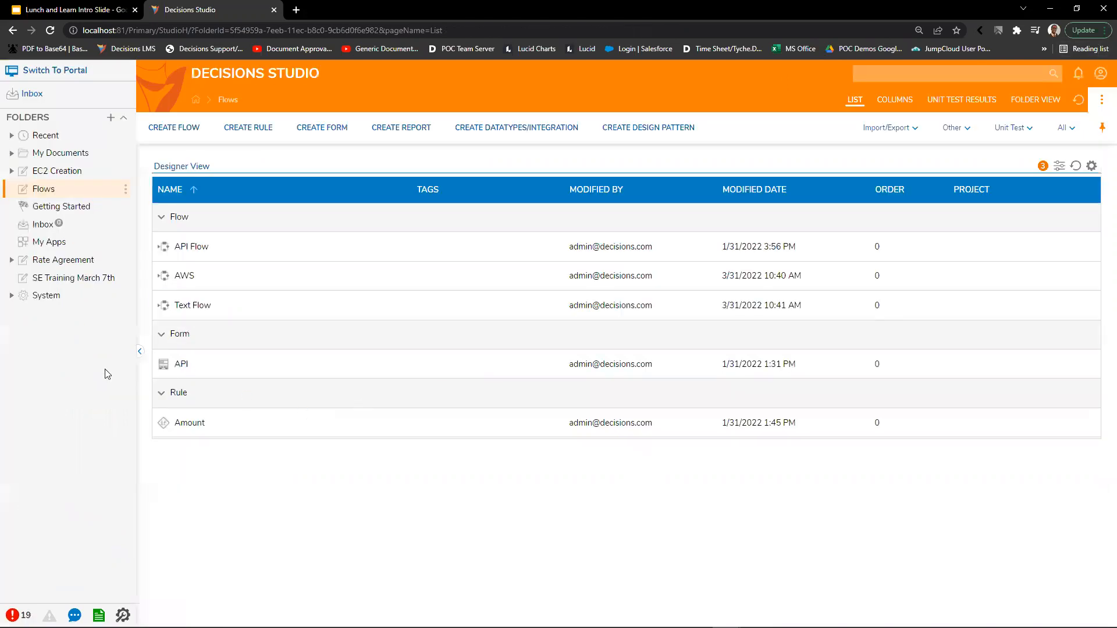
# Step: Open the SMS Carriers folder under System, Administration, Notifications
pyautogui.click(11, 296)
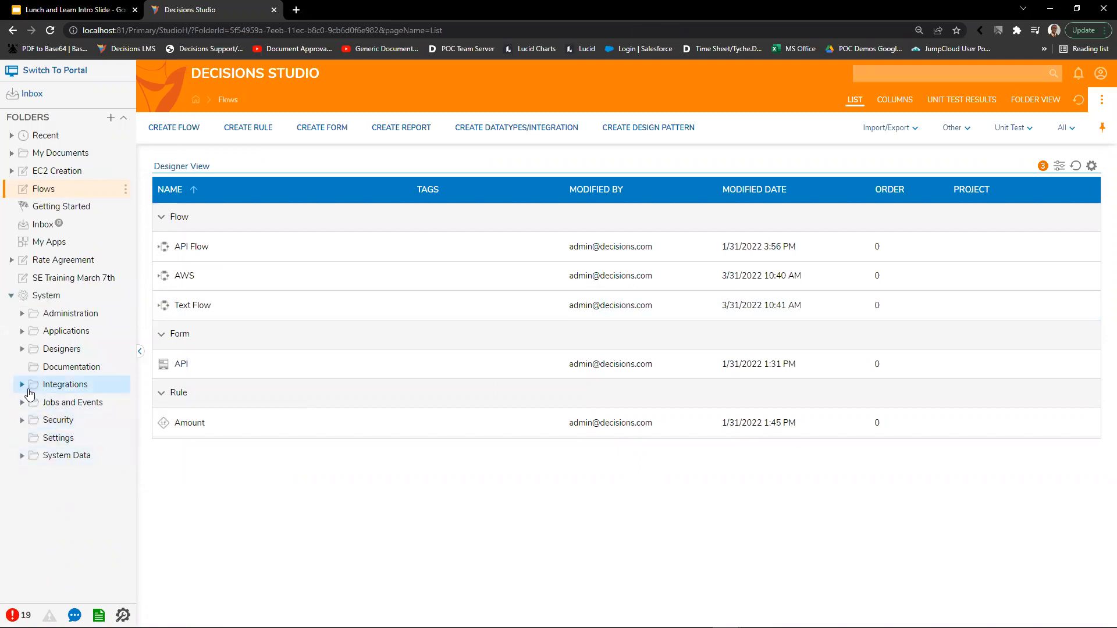
pyautogui.click(22, 313)
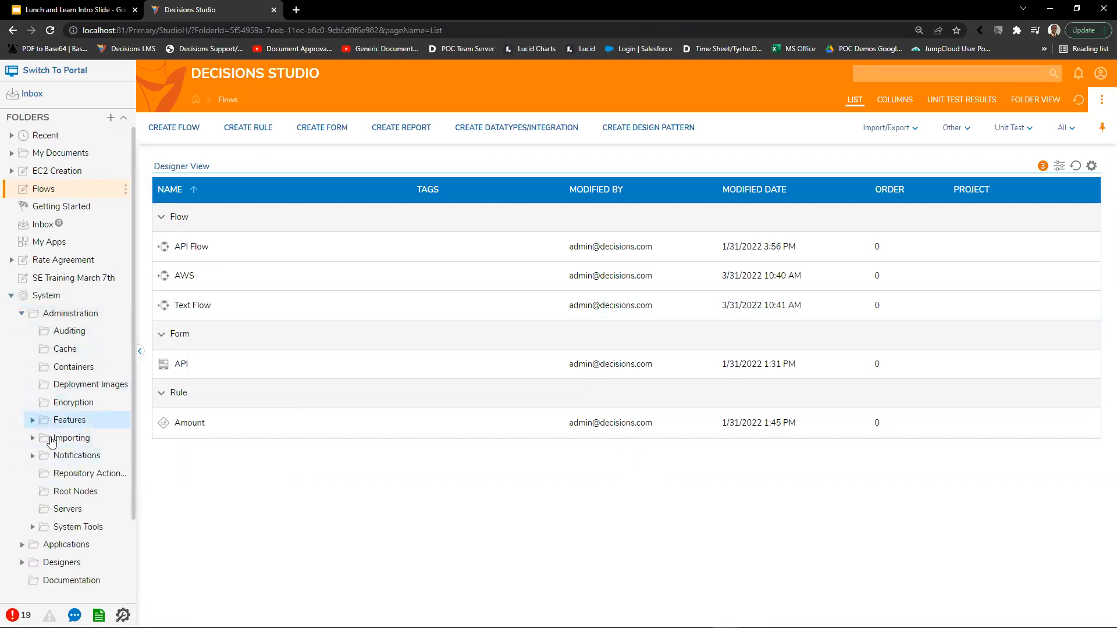
pyautogui.click(33, 456)
pyautogui.scroll(-2, 69, 438)
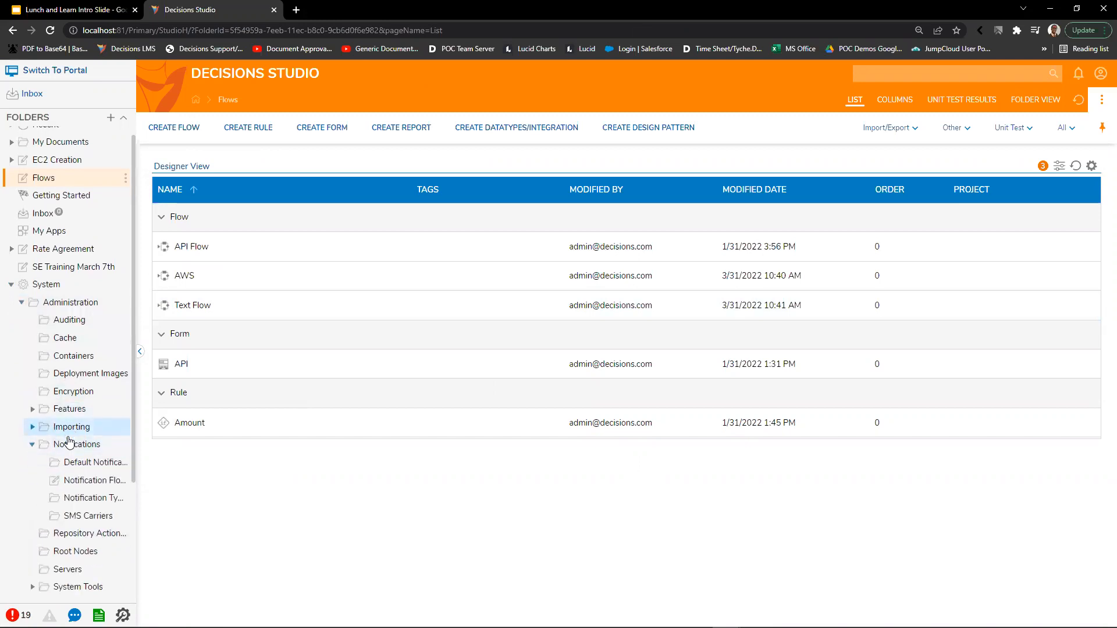
pyautogui.click(84, 410)
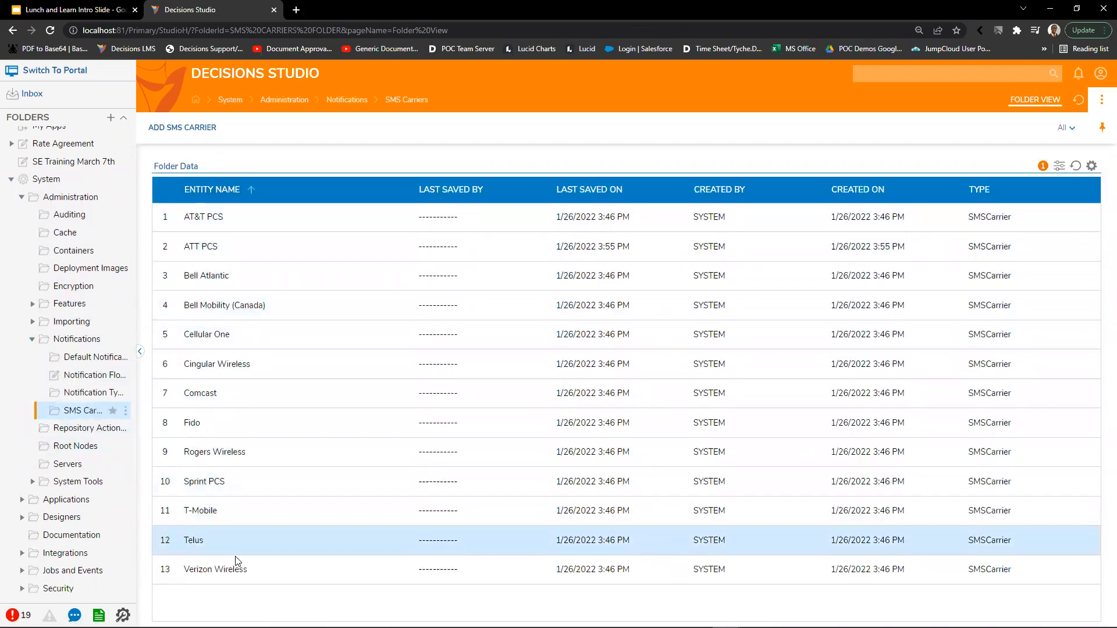
# Step: View the fields for adding an SMS carrier and leave the form without saving
pyautogui.click(181, 129)
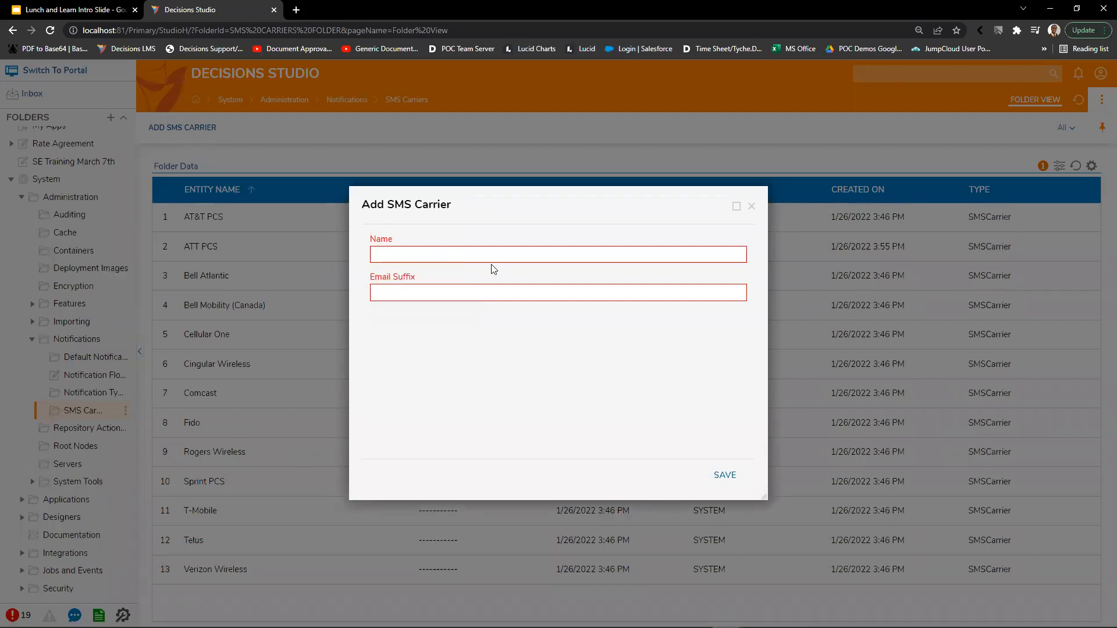
pyautogui.click(688, 249)
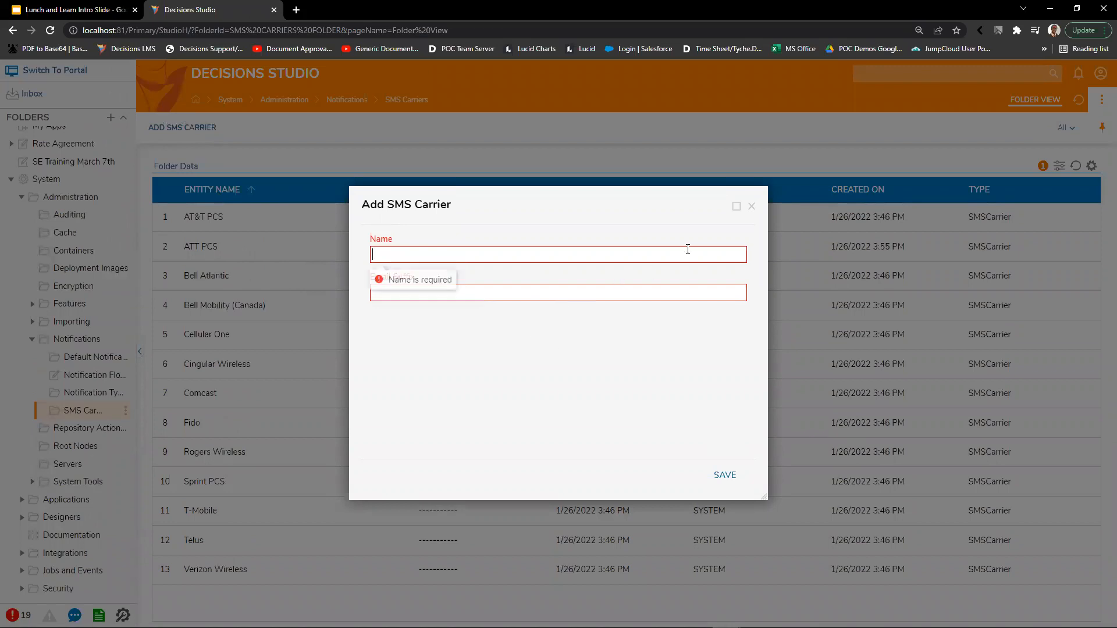
pyautogui.click(751, 209)
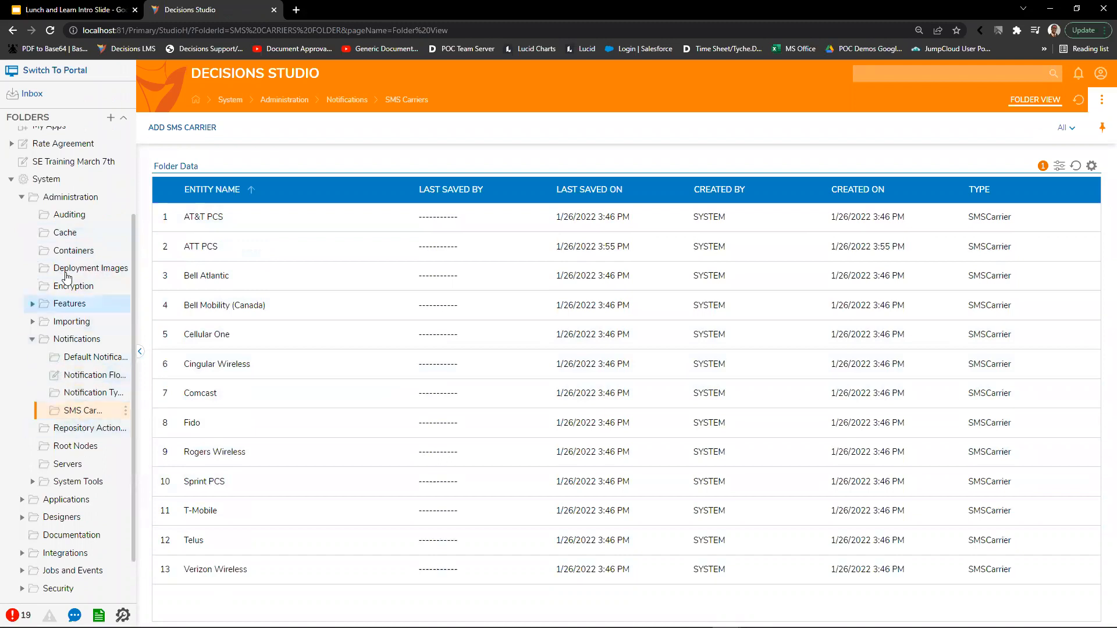
# Step: Open Text Flow from the Flows folder and add a Send SMS To Contact step after the start step
pyautogui.scroll(2, 64, 244)
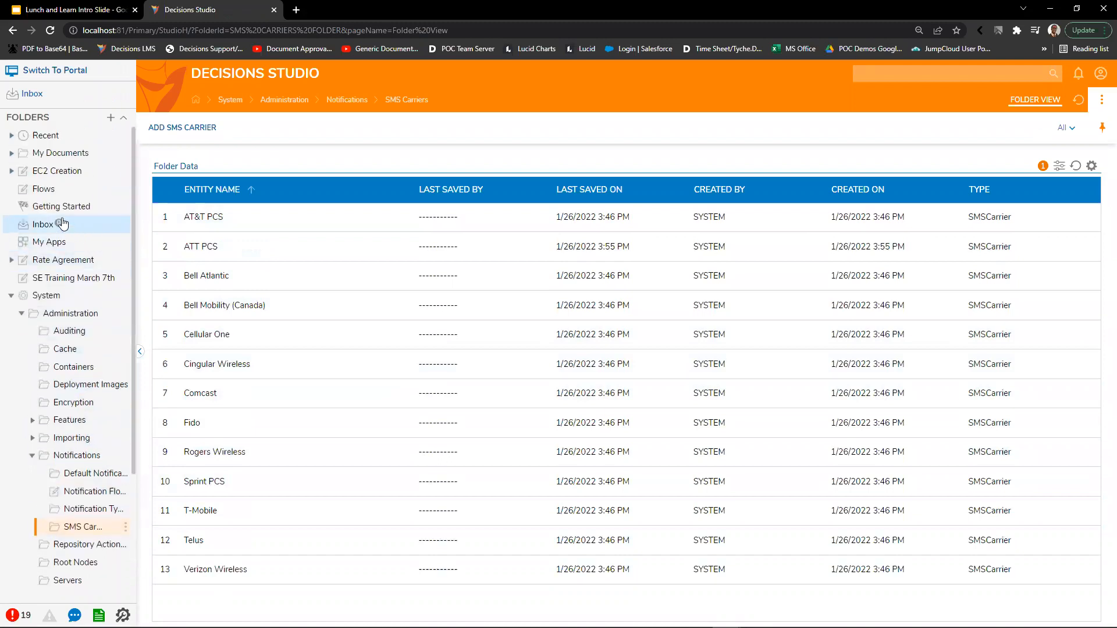
pyautogui.click(43, 190)
pyautogui.doubleClick(183, 304)
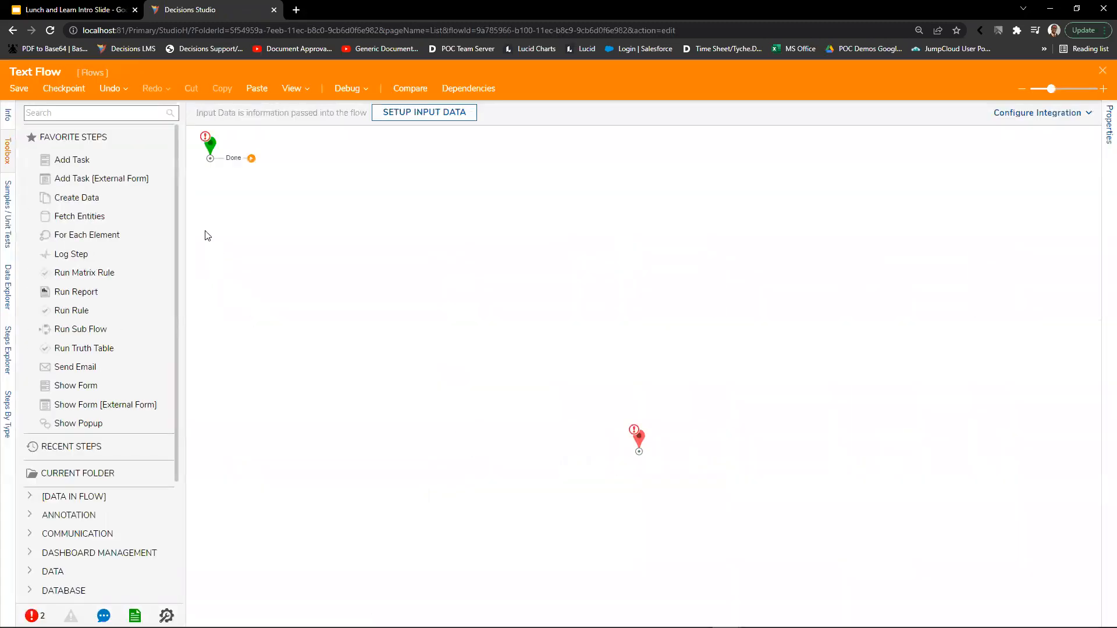
pyautogui.click(63, 112)
pyautogui.write('sms')
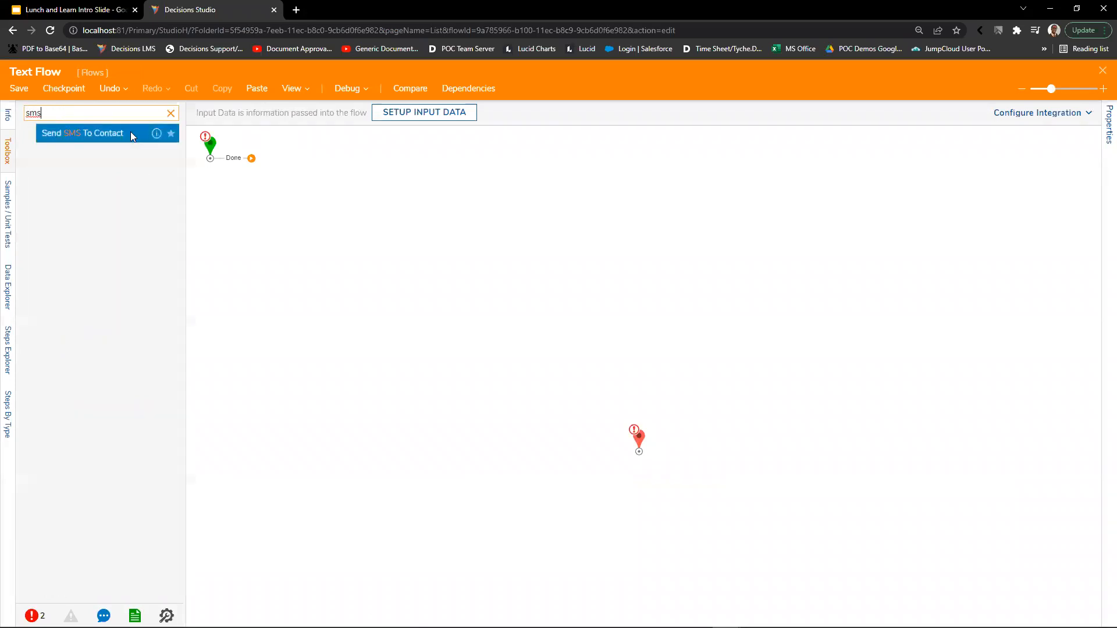
pyautogui.moveTo(98, 132); pyautogui.dragTo(284, 164)
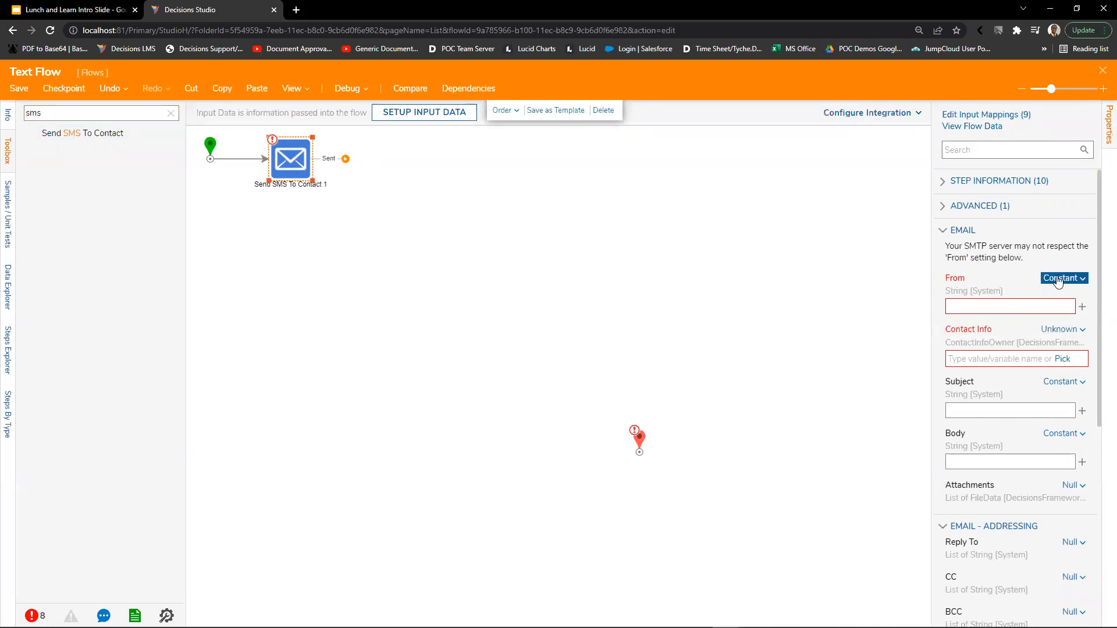
# Step: Set the SMS step's Contact Info mapping to Build Data and its Phones mapping to Constant
pyautogui.scroll(-1, 1062, 274)
pyautogui.click(1068, 221)
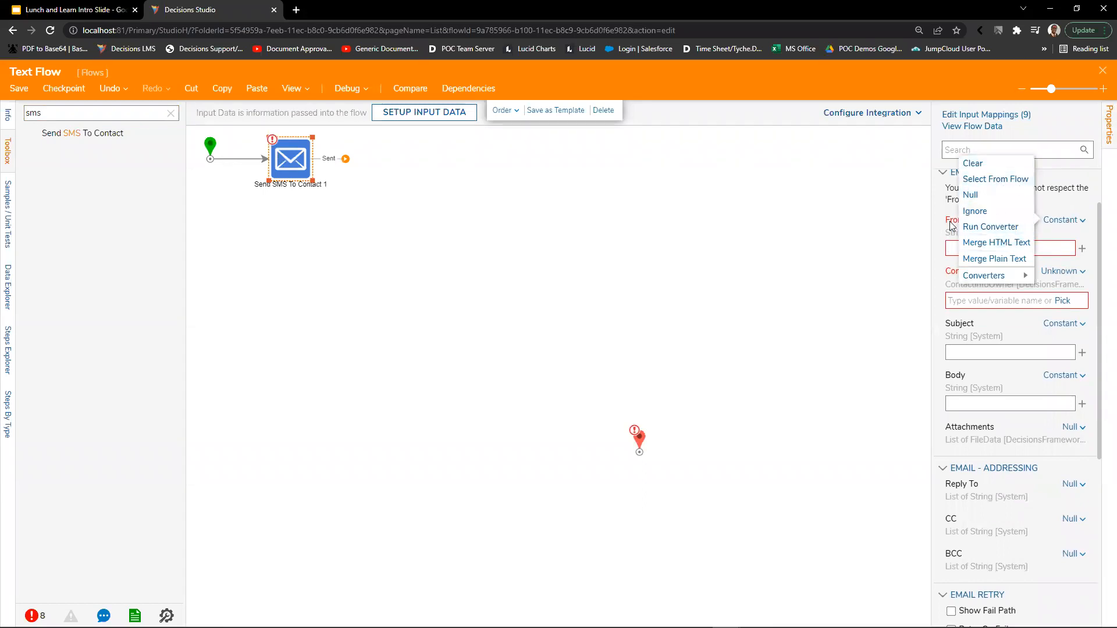
pyautogui.click(1002, 248)
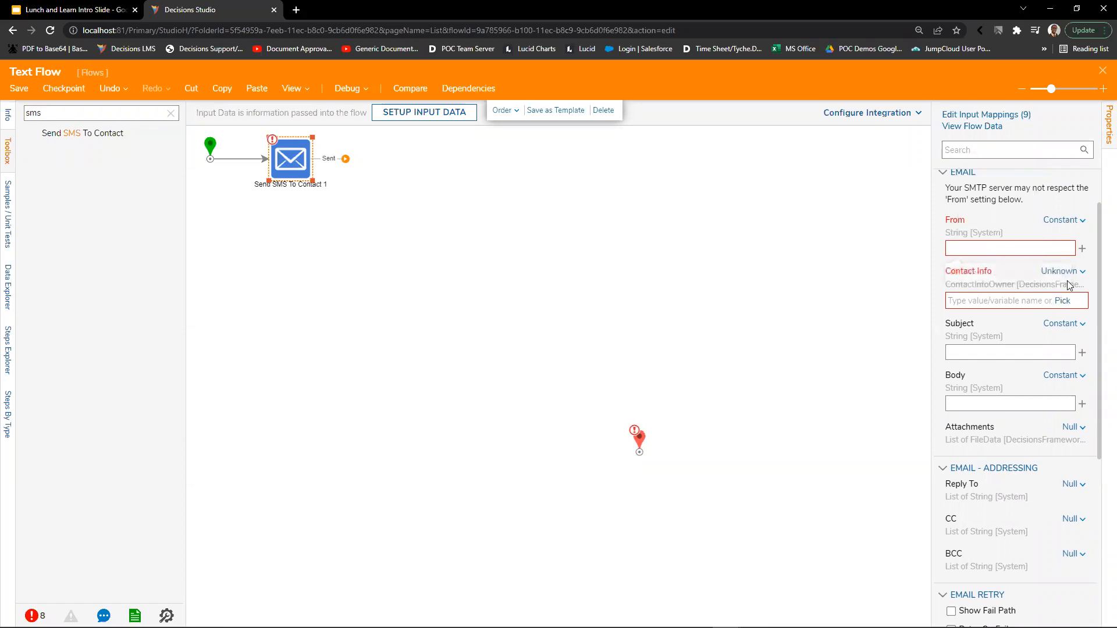
pyautogui.click(1061, 271)
pyautogui.click(1056, 272)
pyautogui.click(983, 264)
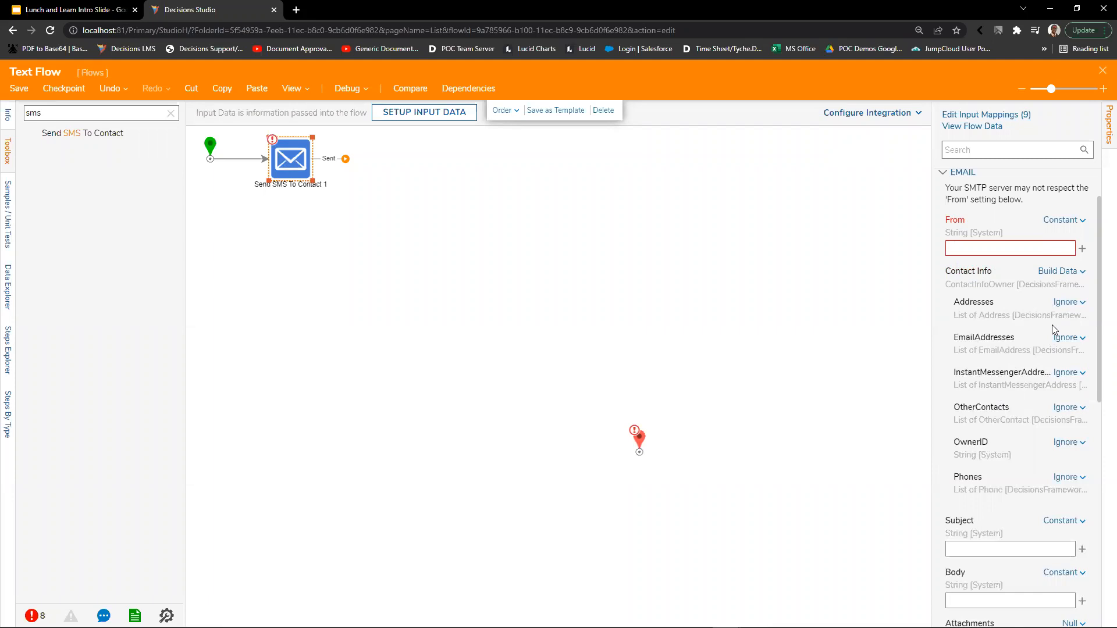
pyautogui.click(1071, 474)
pyautogui.click(1011, 448)
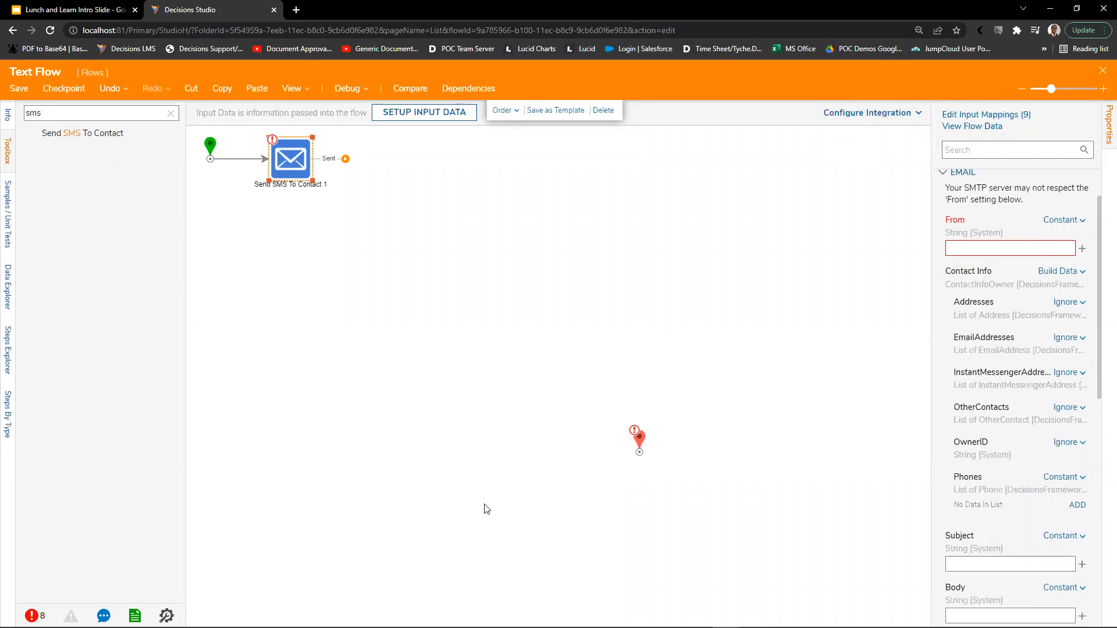
# Step: Start a Phones entry with Accept SMS enabled, view the SMS Carrier choices, and cancel the entry
pyautogui.click(1077, 506)
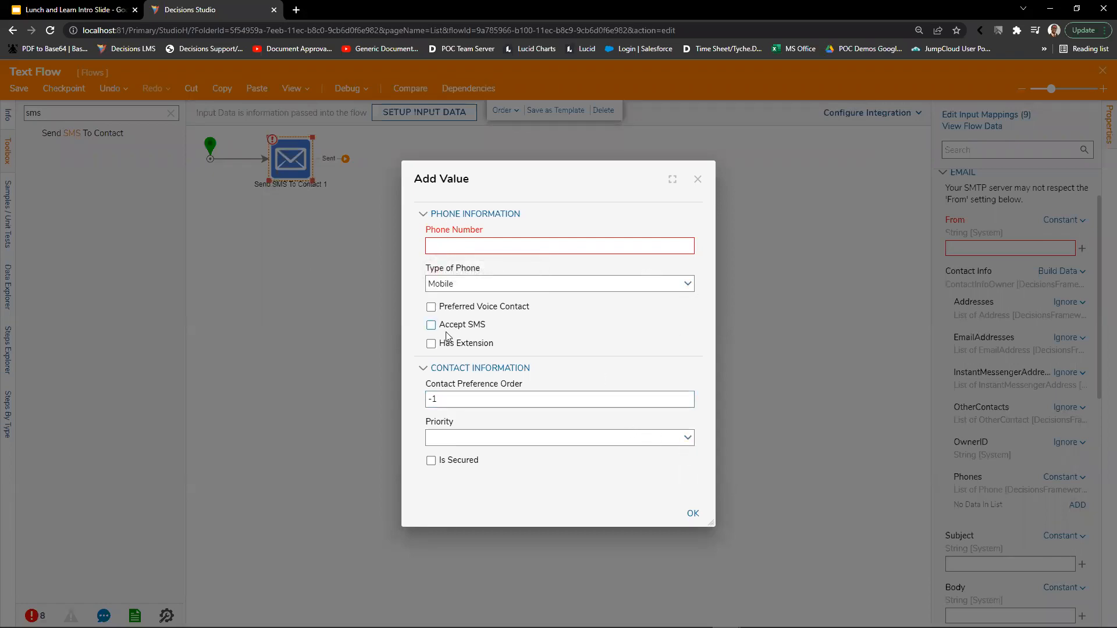
pyautogui.click(431, 324)
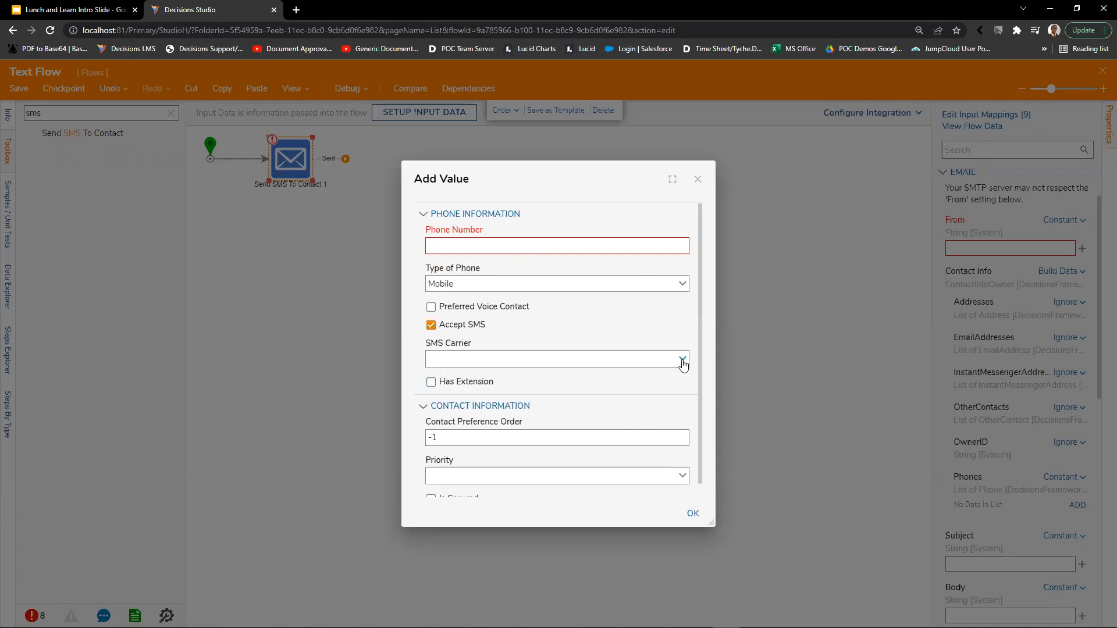
pyautogui.click(682, 359)
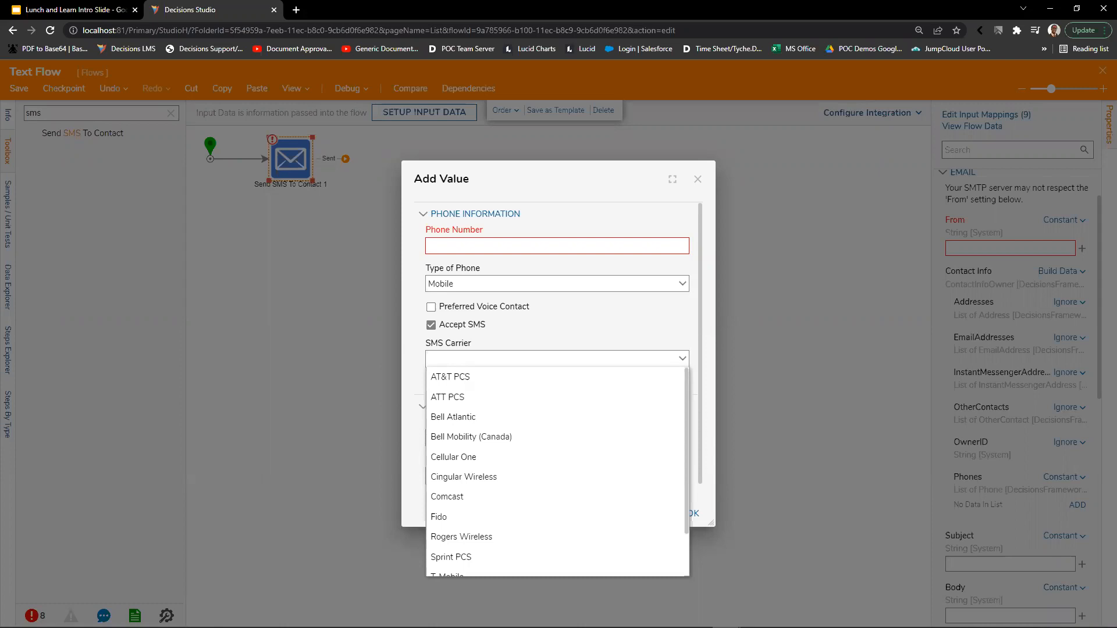
pyautogui.click(697, 180)
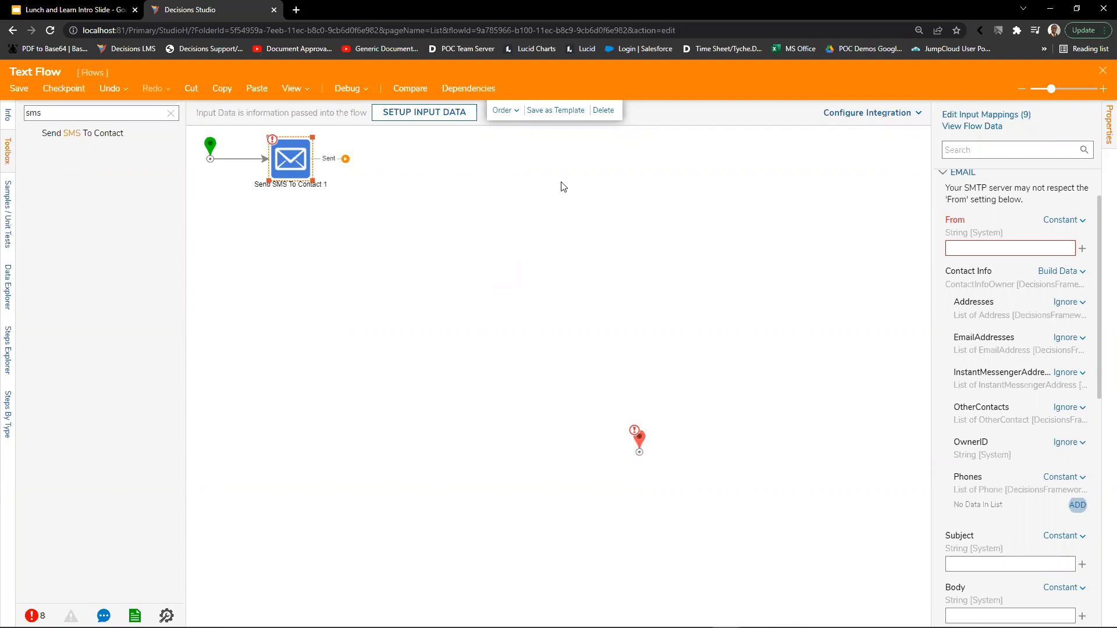
# Step: Close Text Flow without saving its changes
pyautogui.click(1102, 70)
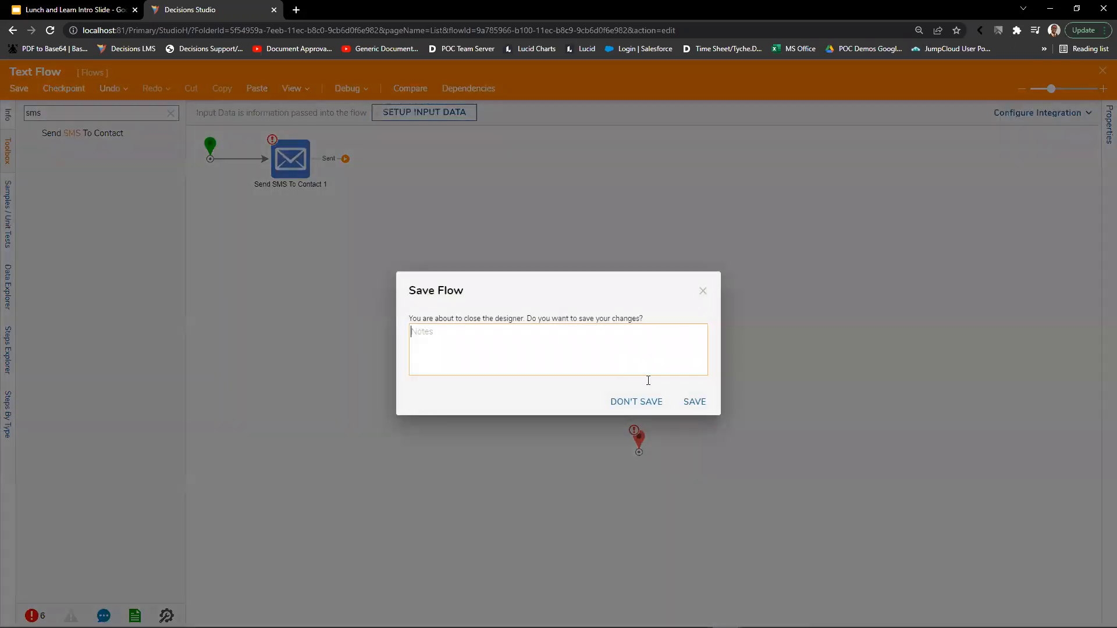
pyautogui.click(652, 402)
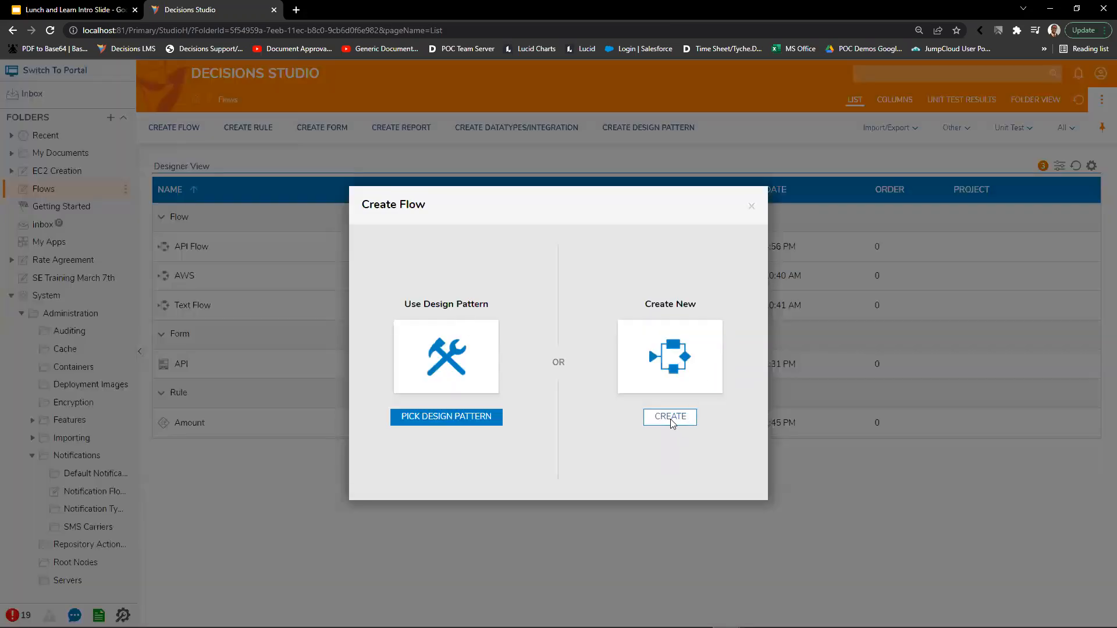
# Step: Create a new default flow named "LNL flow" in the Flows folder
pyautogui.click(676, 419)
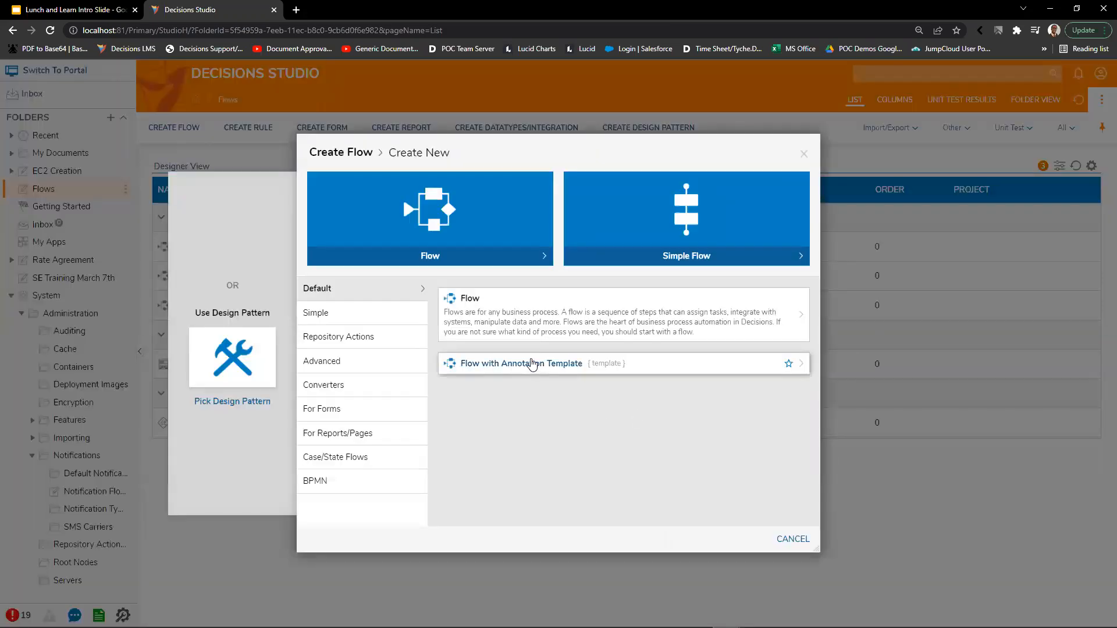
pyautogui.click(511, 318)
pyautogui.write('LNL')
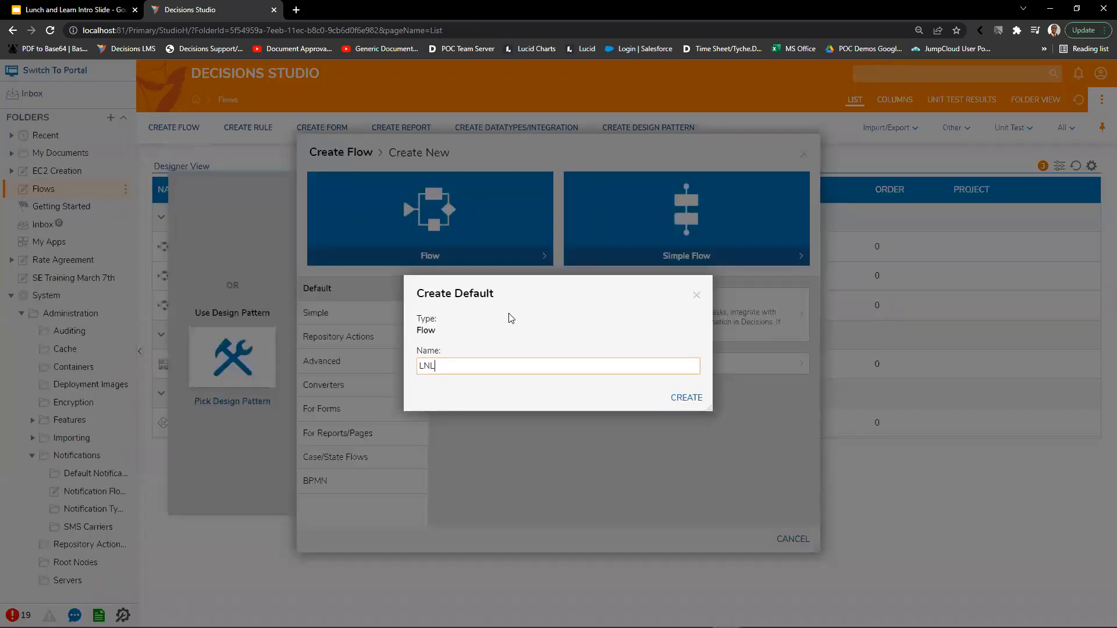
pyautogui.write(' Flow')
pyautogui.press('Return')
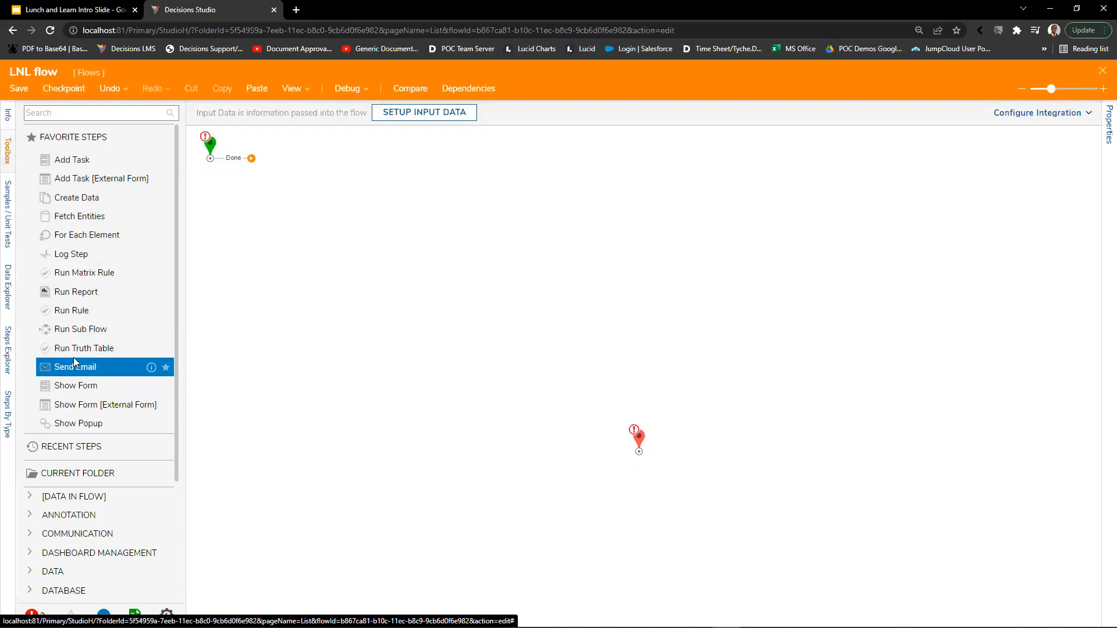
# Step: Search the LNL flow's toolbox for "pdf" steps and close the flow designer
pyautogui.click(67, 115)
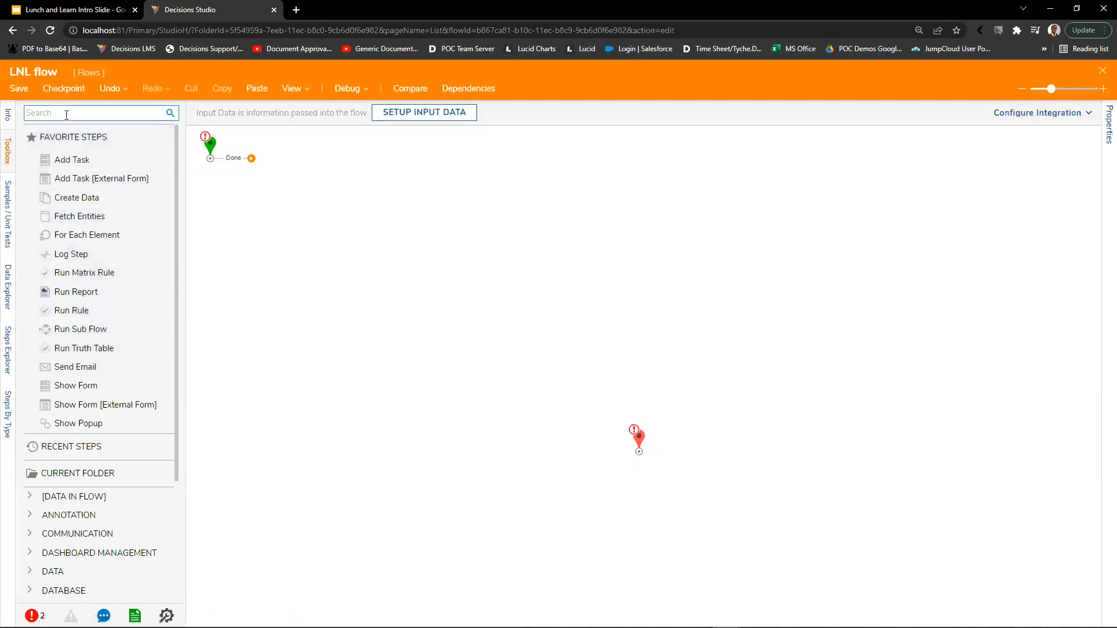
pyautogui.click(66, 114)
pyautogui.write('pdf')
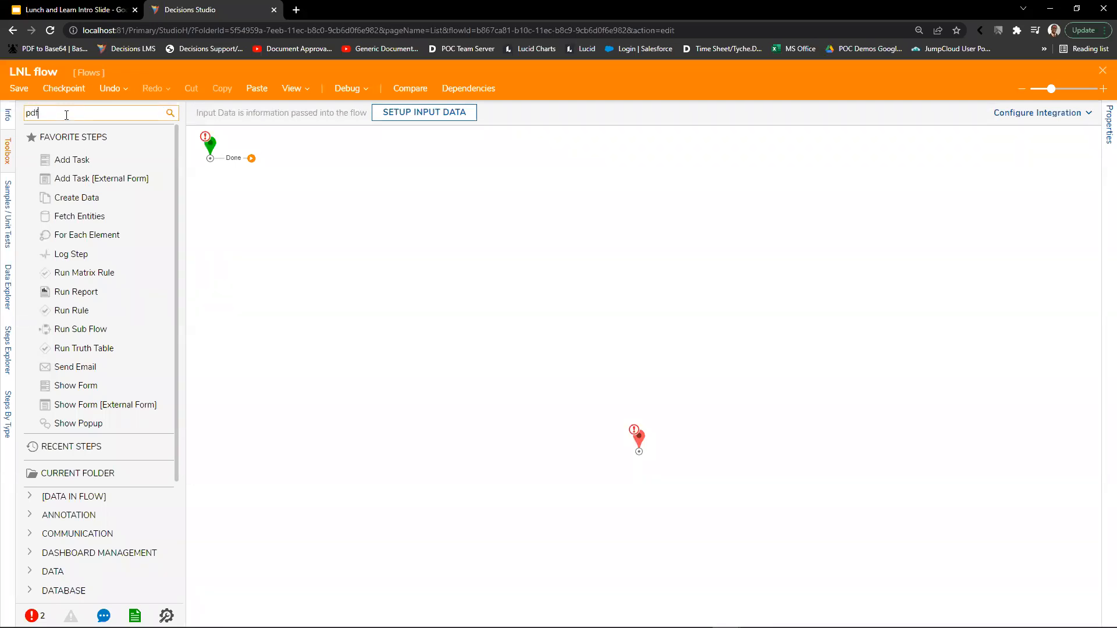
pyautogui.press('Return')
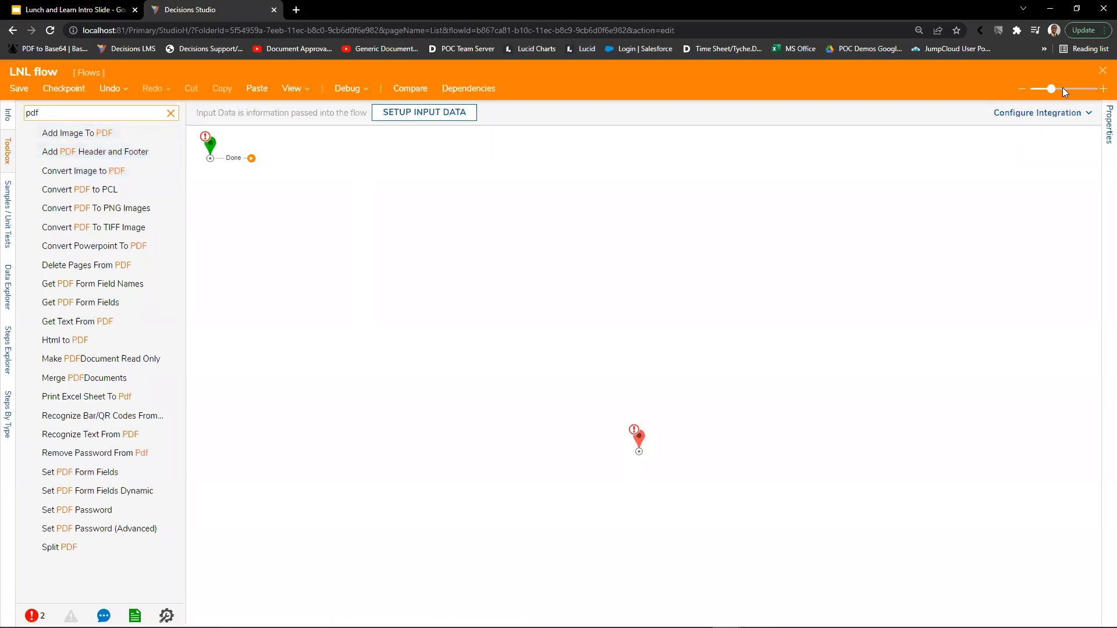
pyautogui.click(1102, 70)
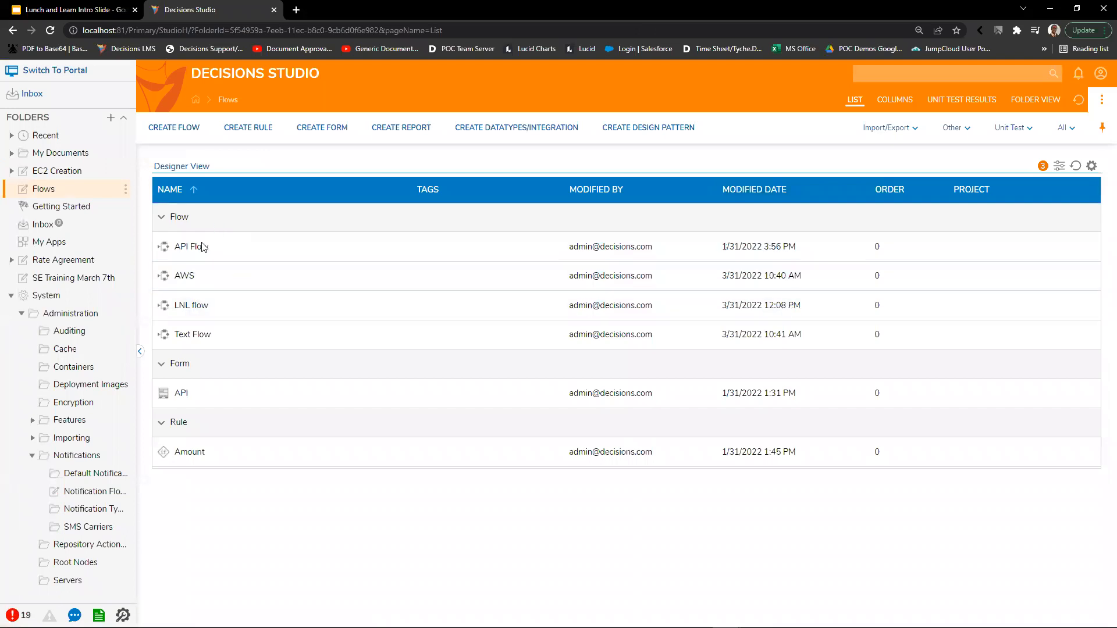
# Step: Open the AWS flow by breaking its lock, view its Create Instances step, and close it
pyautogui.click(185, 277)
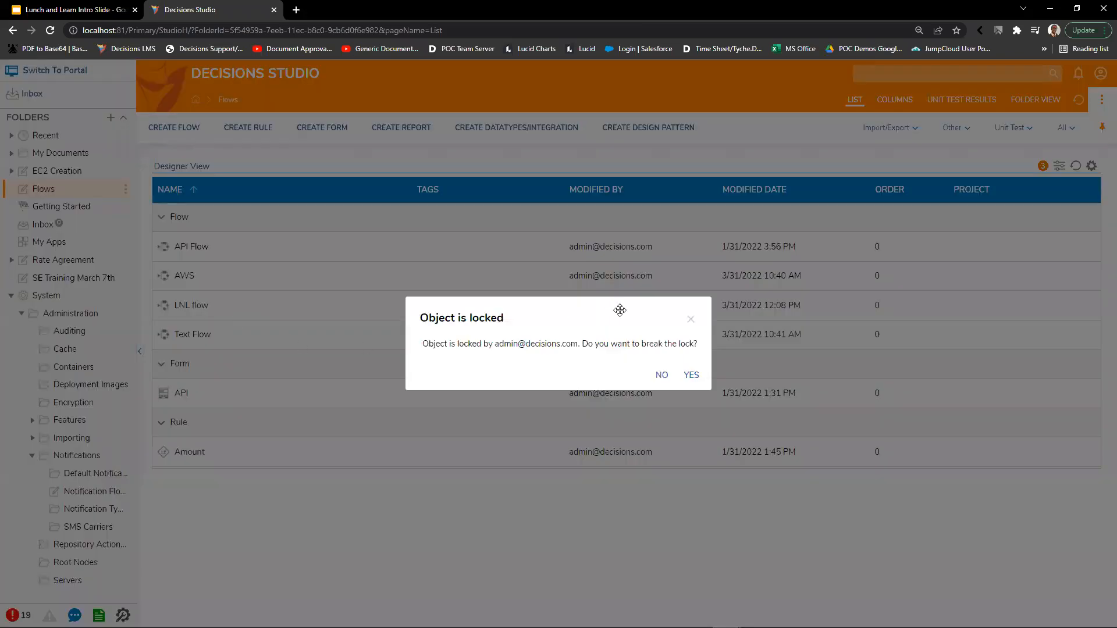
pyautogui.click(690, 376)
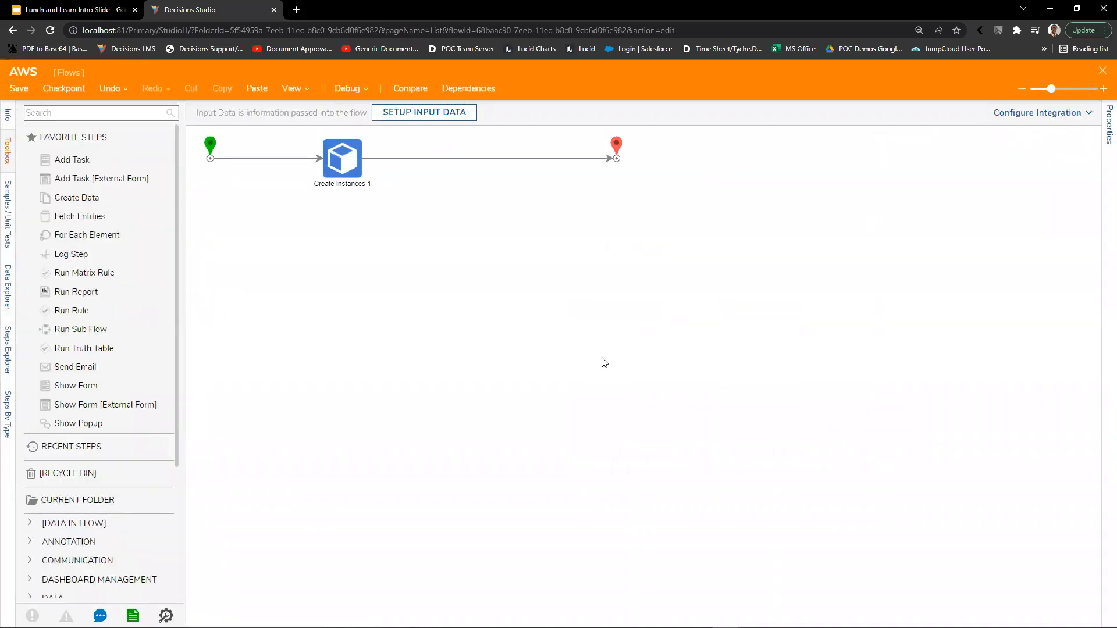
pyautogui.click(1102, 70)
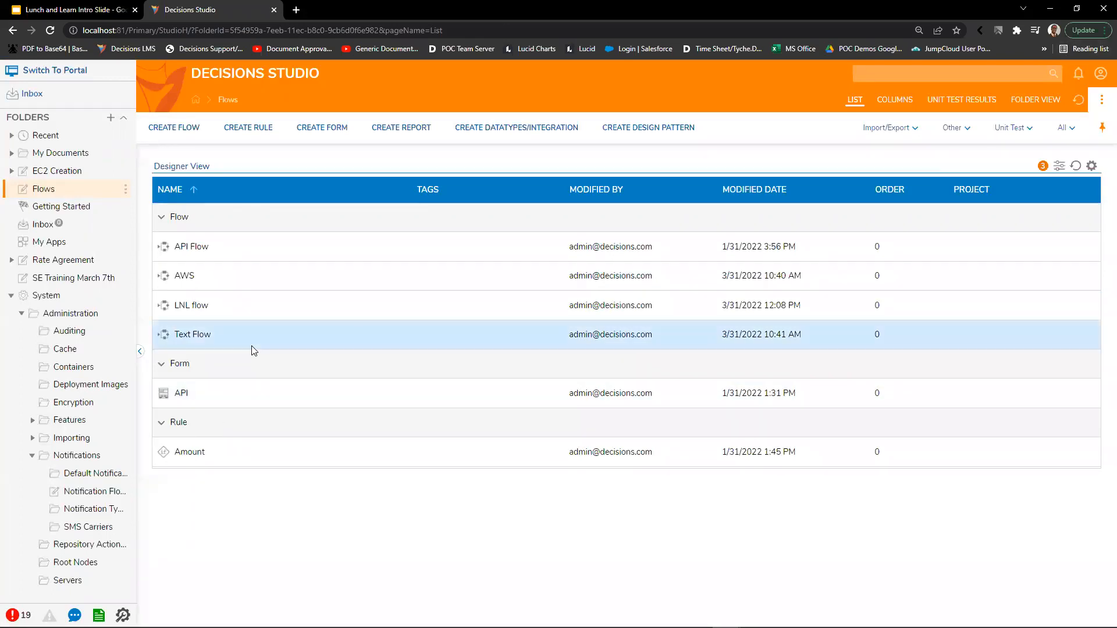
# Step: Collapse the System folder and browse the installed and available modules in the My Apps store
pyautogui.click(11, 297)
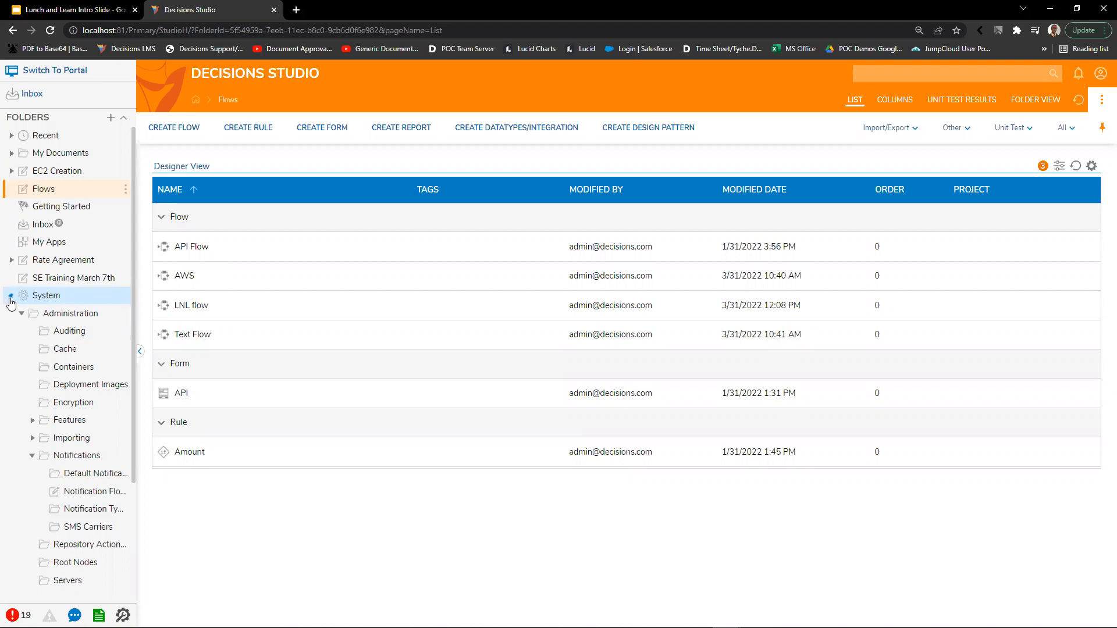
pyautogui.click(49, 242)
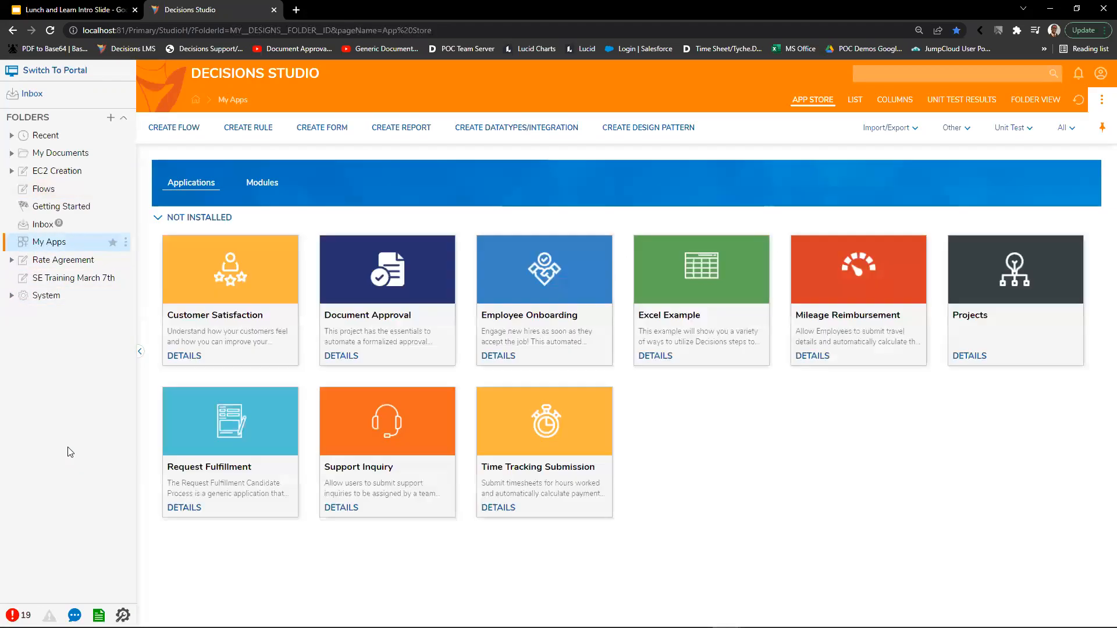
pyautogui.click(262, 182)
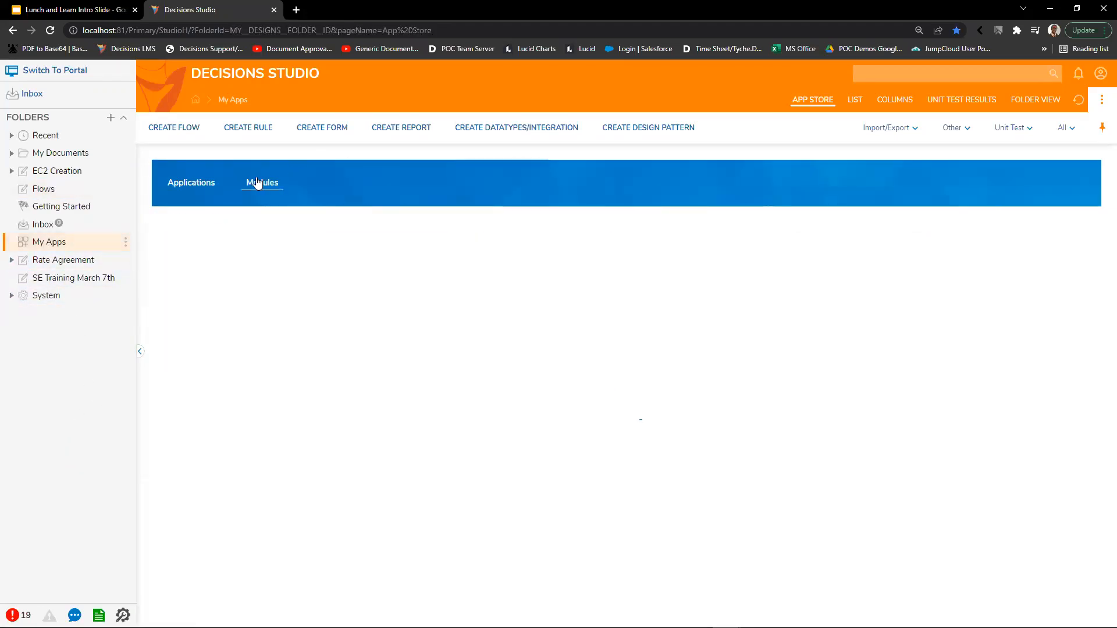
pyautogui.scroll(-3, 446, 343)
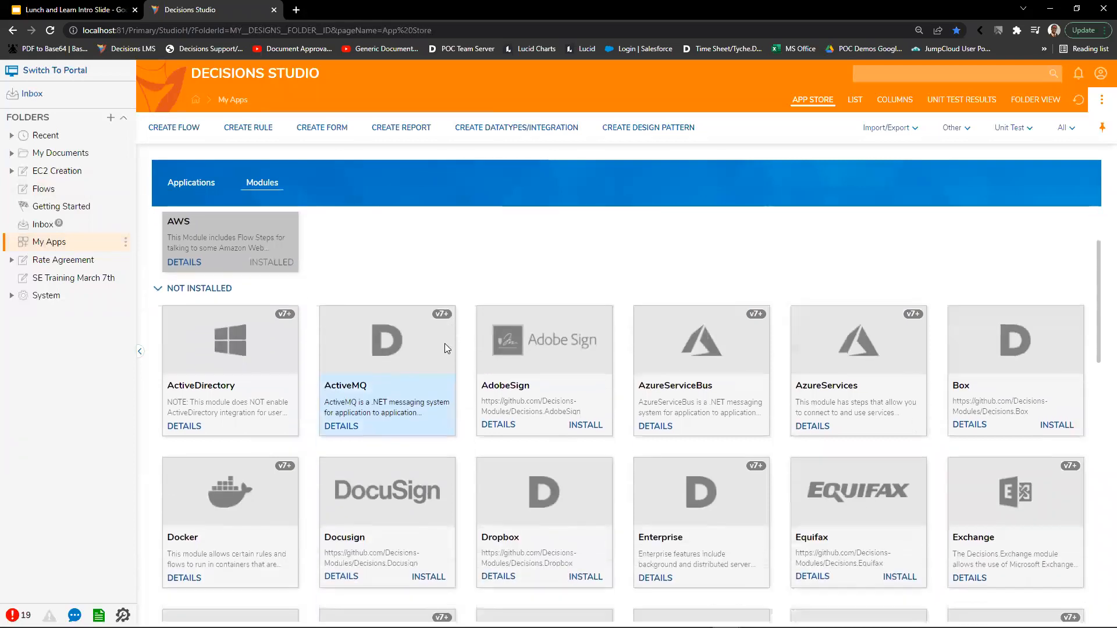
pyautogui.scroll(1, 445, 343)
pyautogui.scroll(-9, 445, 343)
pyautogui.scroll(-4, 448, 347)
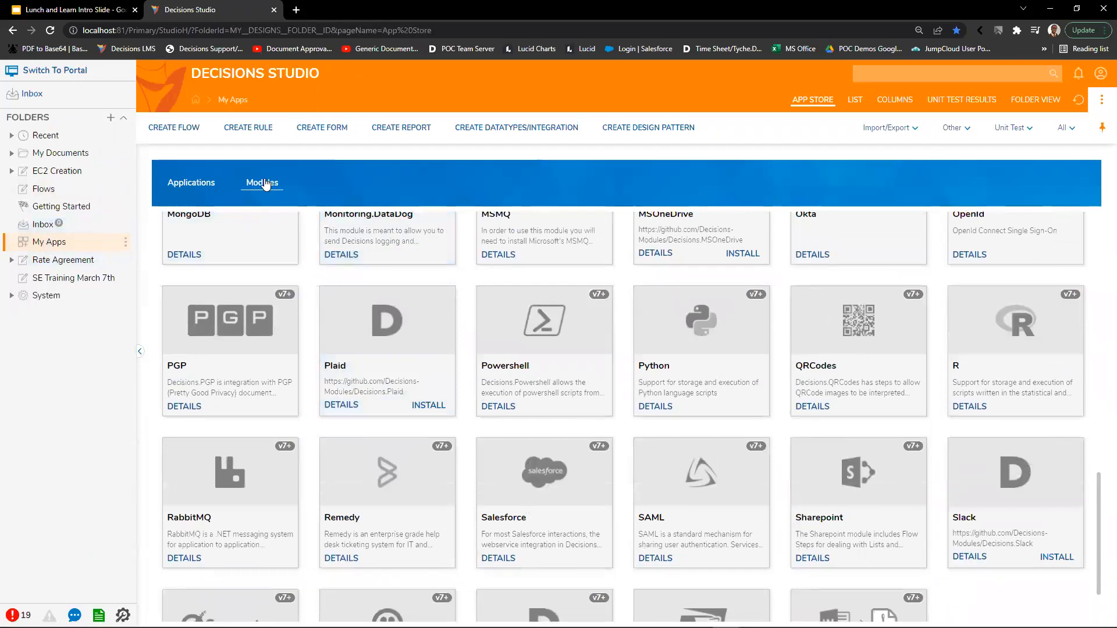
pyautogui.scroll(-2, 416, 329)
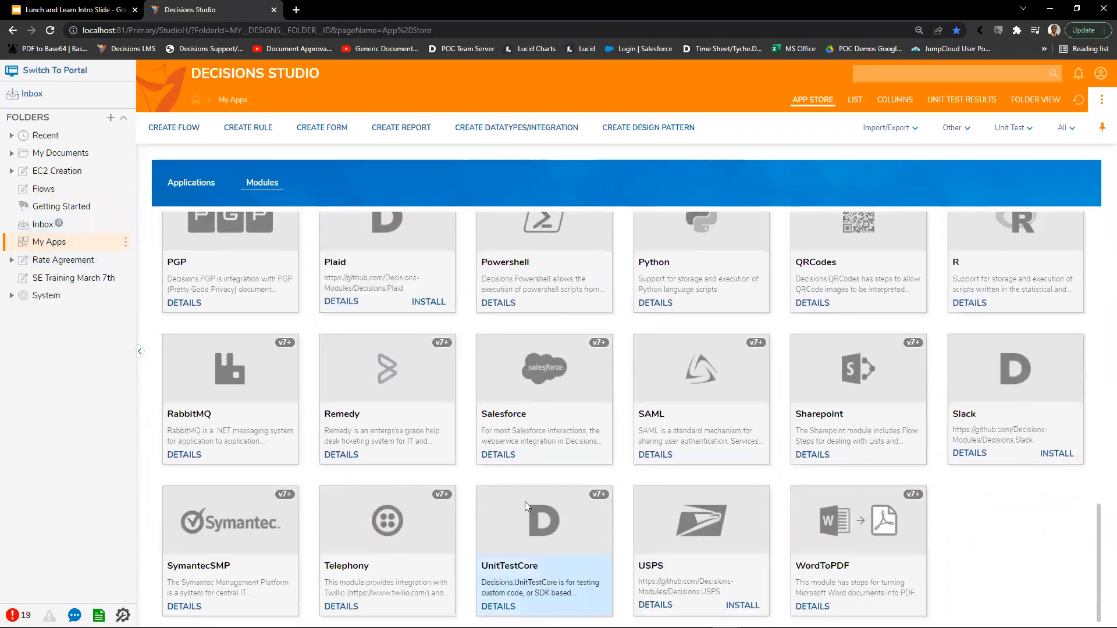
pyautogui.scroll(6, 521, 482)
pyautogui.scroll(11, 522, 471)
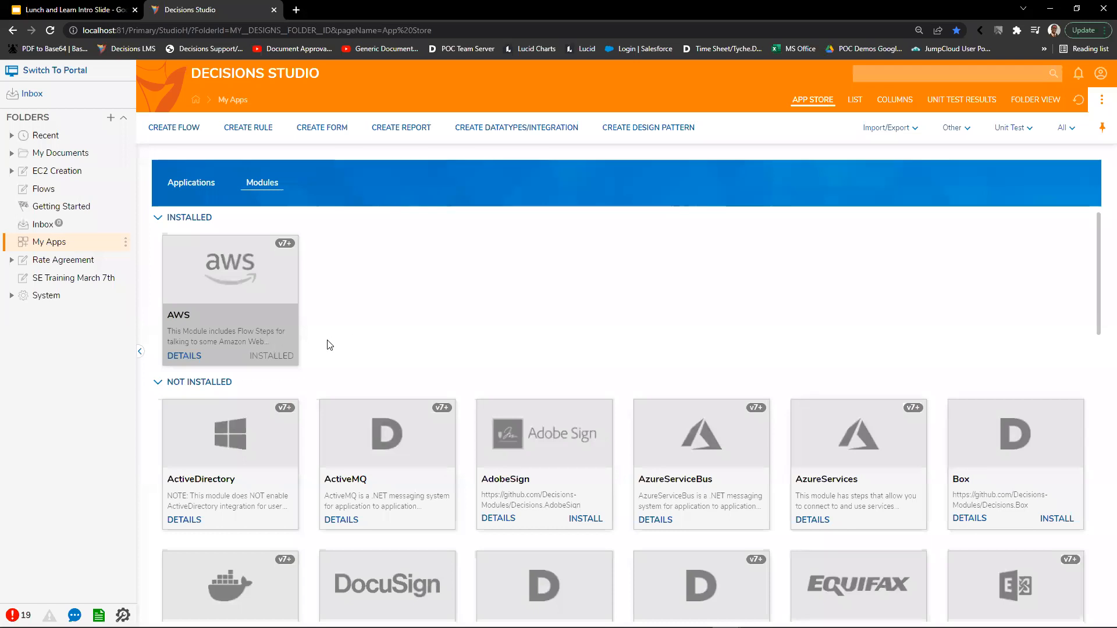
pyautogui.scroll(-1, 349, 407)
pyautogui.scroll(-2, 432, 435)
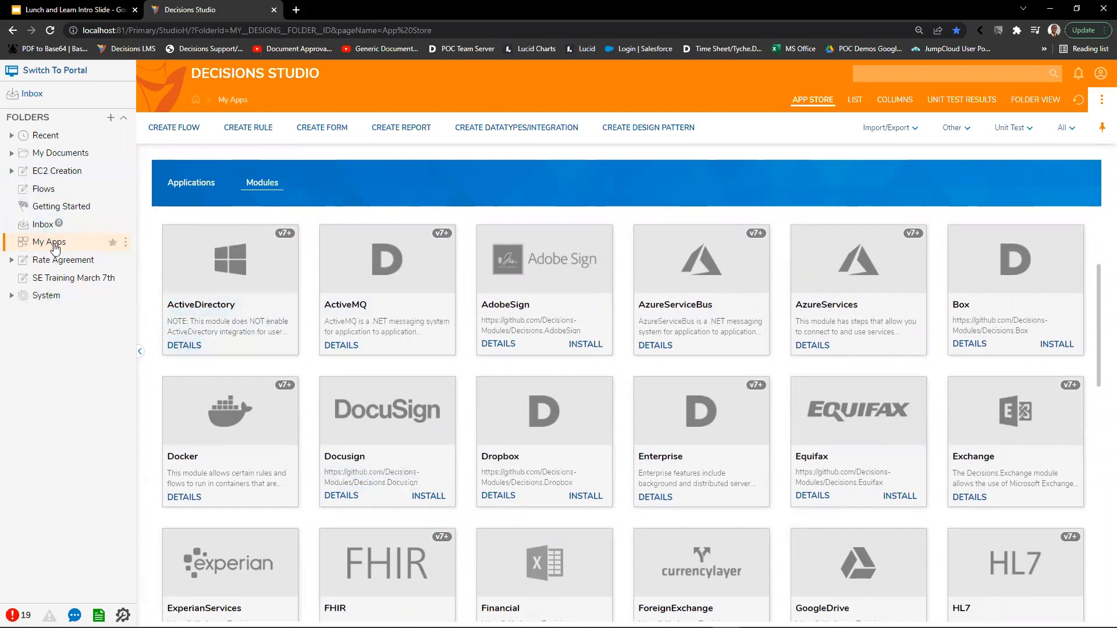
# Step: Open the LNL flow from the Flows folder and expand its EC2 steps under Integration > Amazon AWS
pyautogui.click(42, 190)
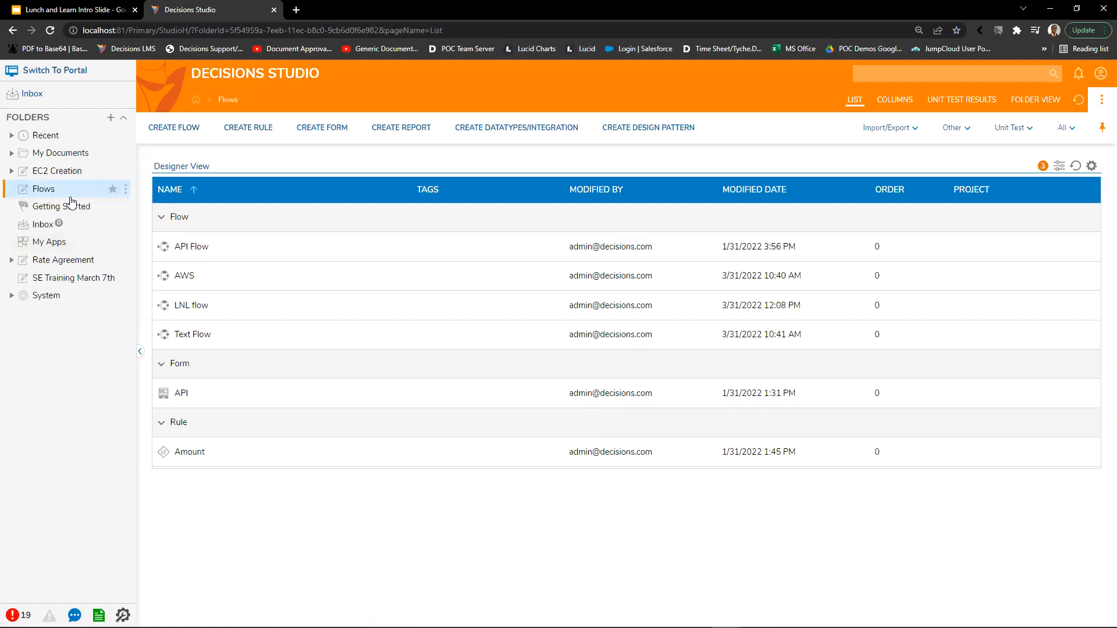
pyautogui.doubleClick(183, 304)
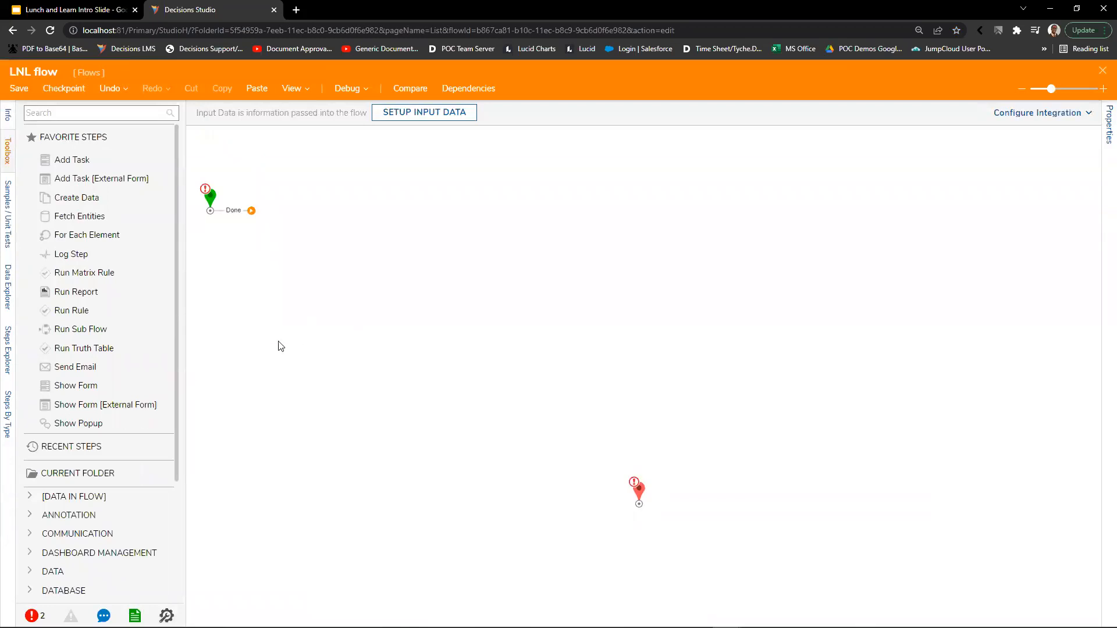
pyautogui.scroll(-3, 41, 308)
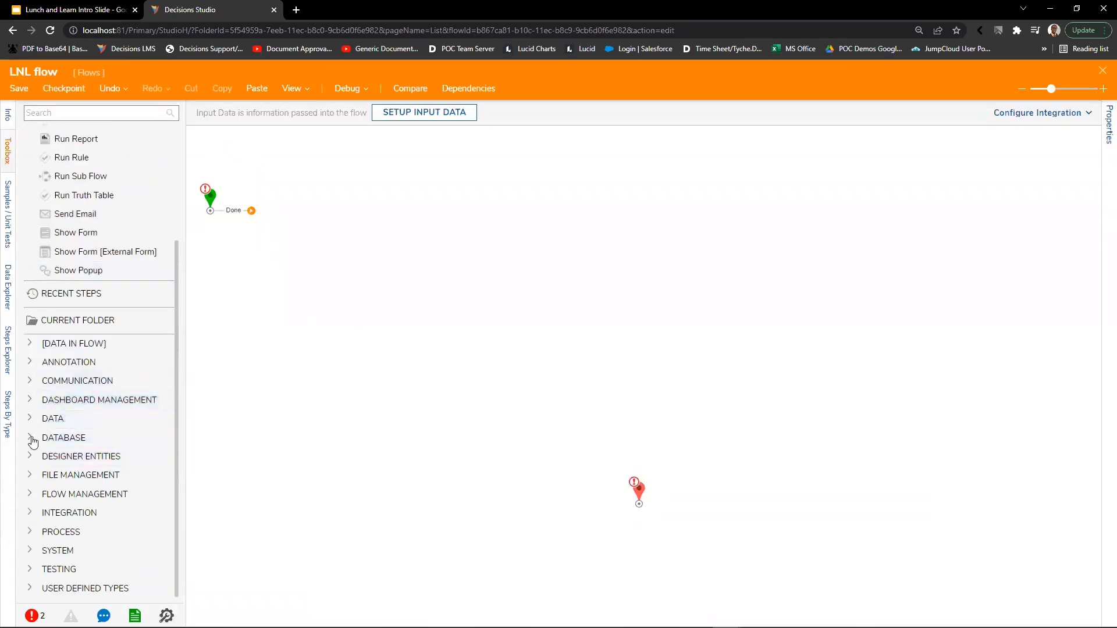
pyautogui.click(29, 513)
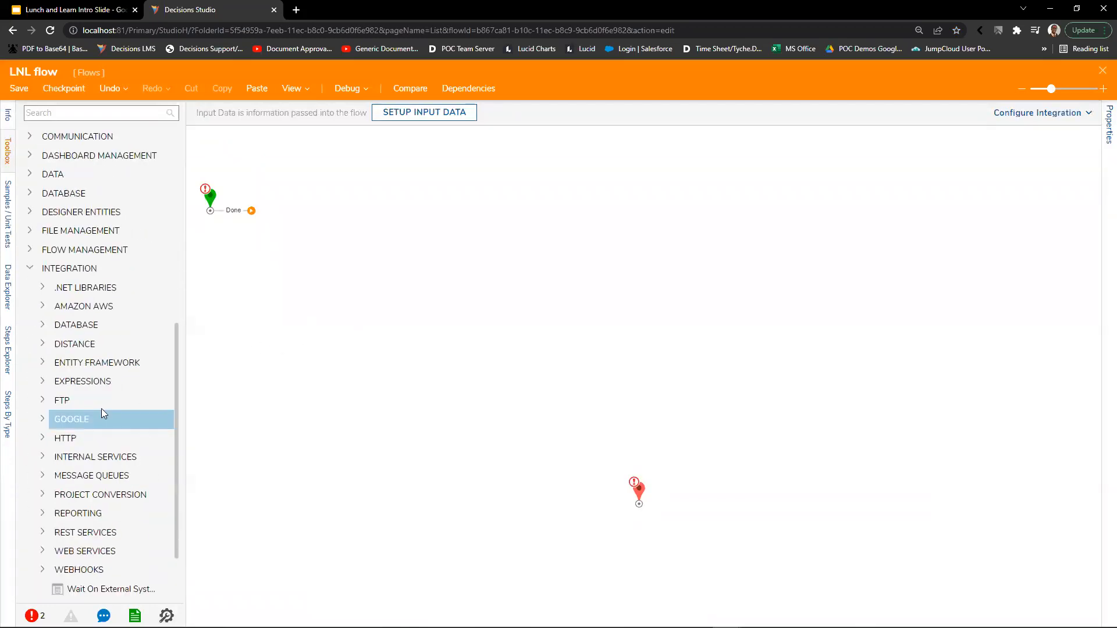
pyautogui.click(96, 312)
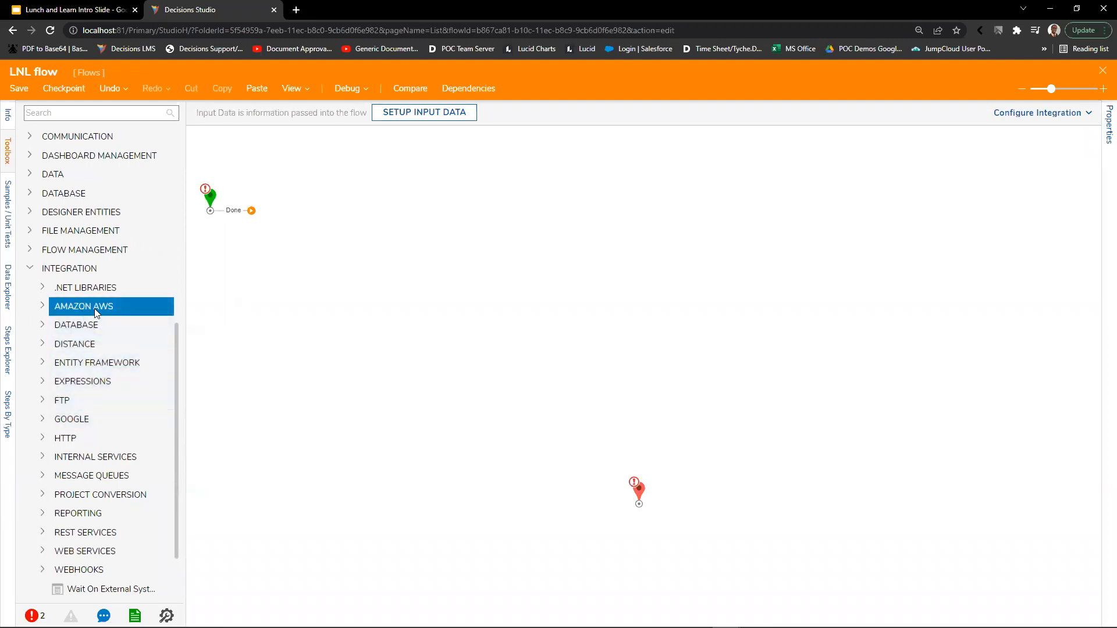
pyautogui.click(41, 307)
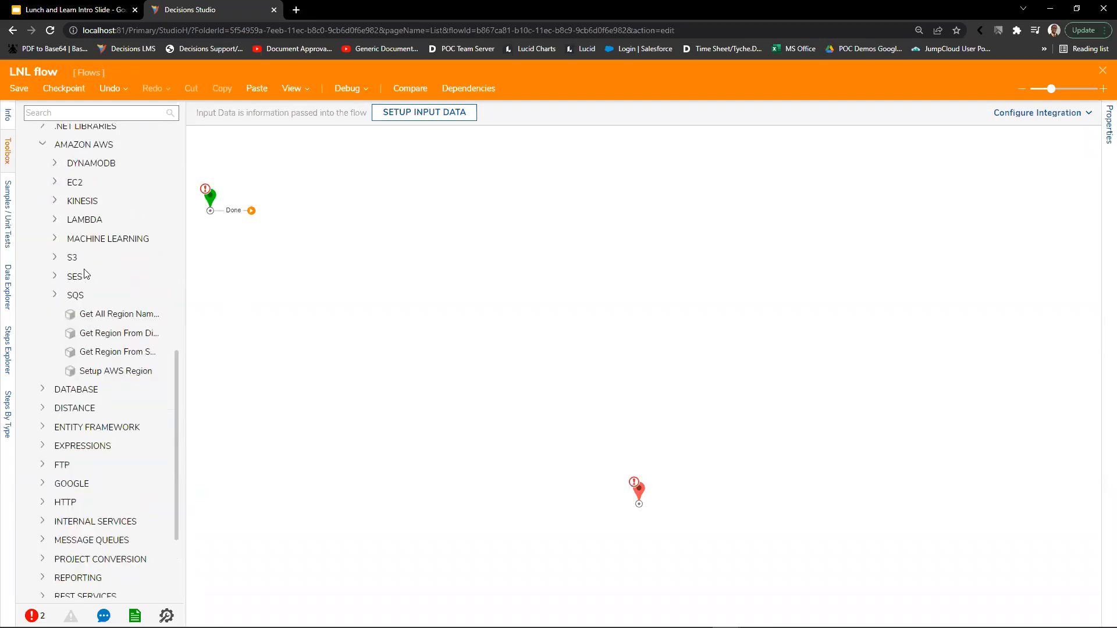
pyautogui.click(58, 153)
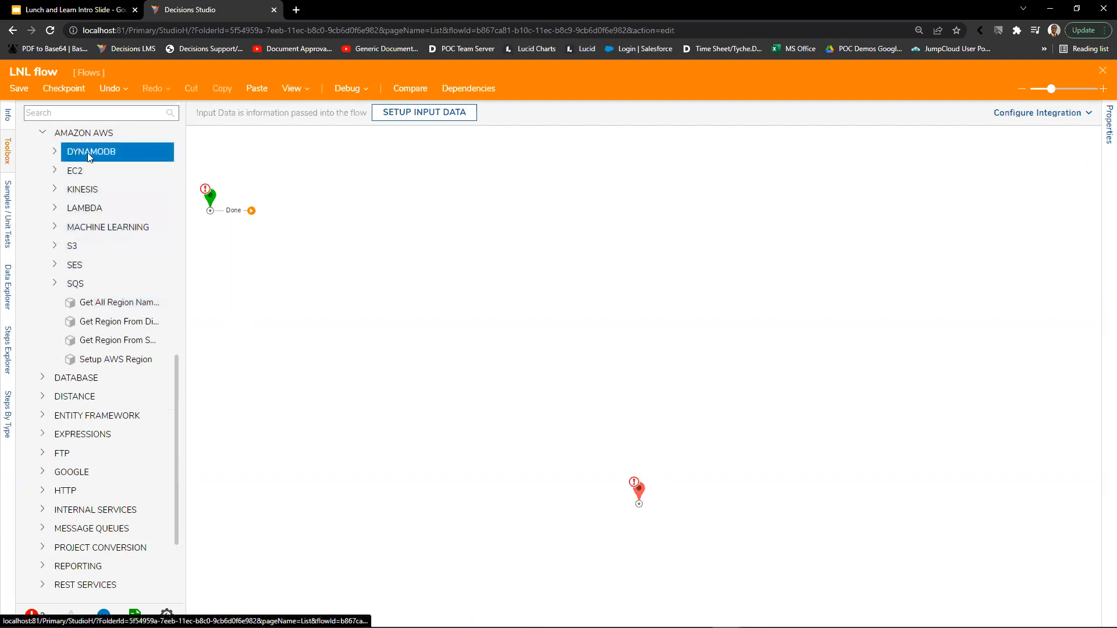
pyautogui.click(54, 171)
pyautogui.scroll(-1, 55, 175)
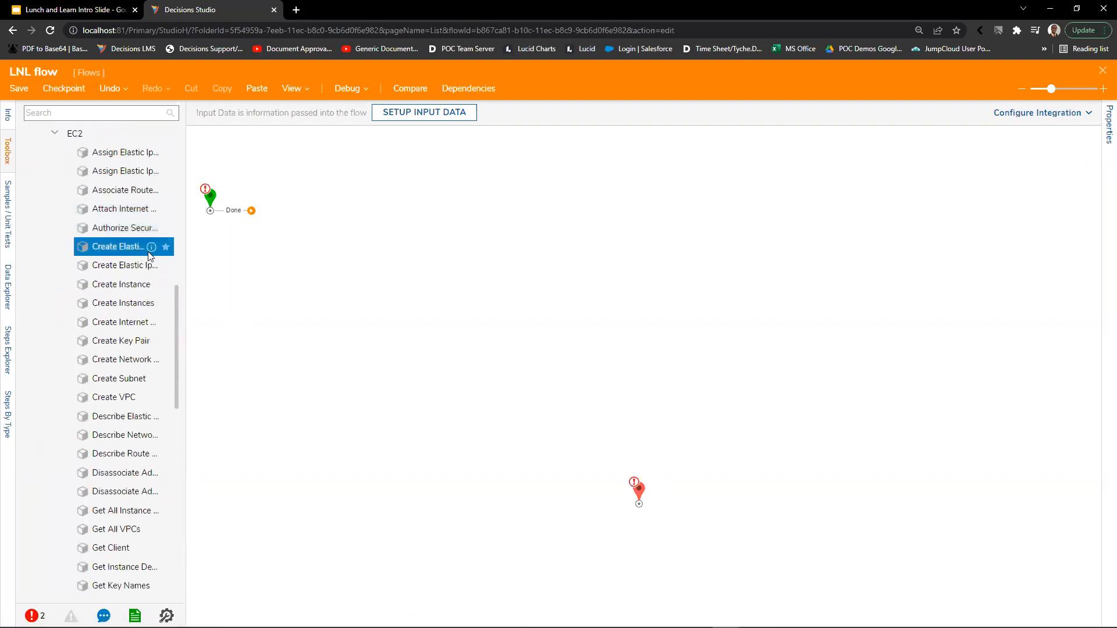
# Step: Widen the toolbox, add a Create VPC step after the start step, and connect it to the end step
pyautogui.moveTo(184, 254); pyautogui.dragTo(224, 256)
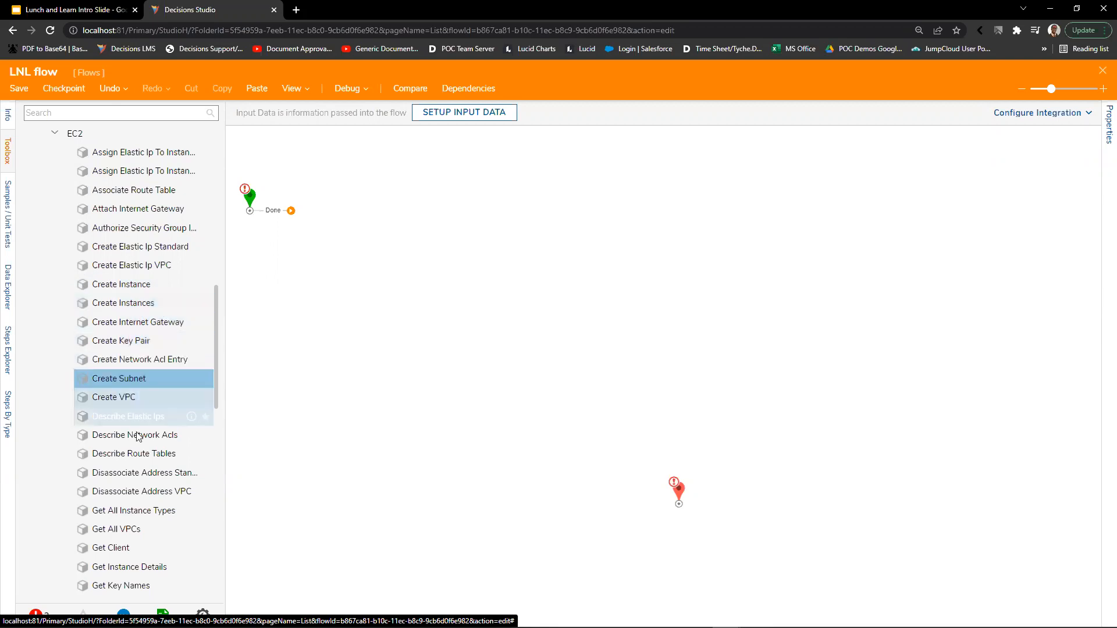
pyautogui.moveTo(134, 401); pyautogui.dragTo(308, 214)
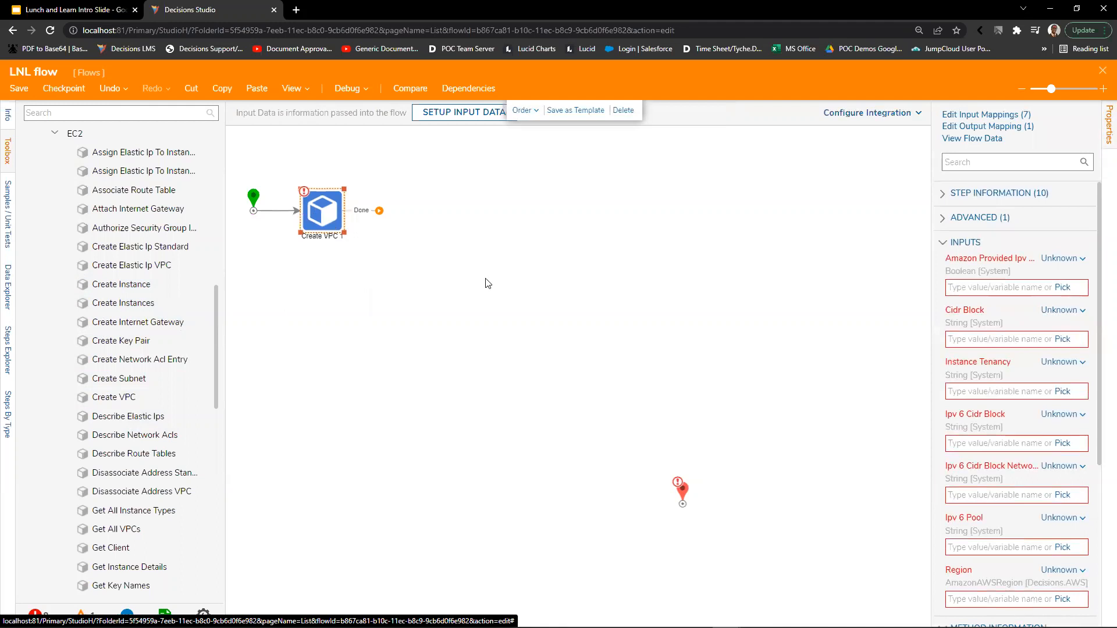
pyautogui.moveTo(685, 494); pyautogui.dragTo(419, 206)
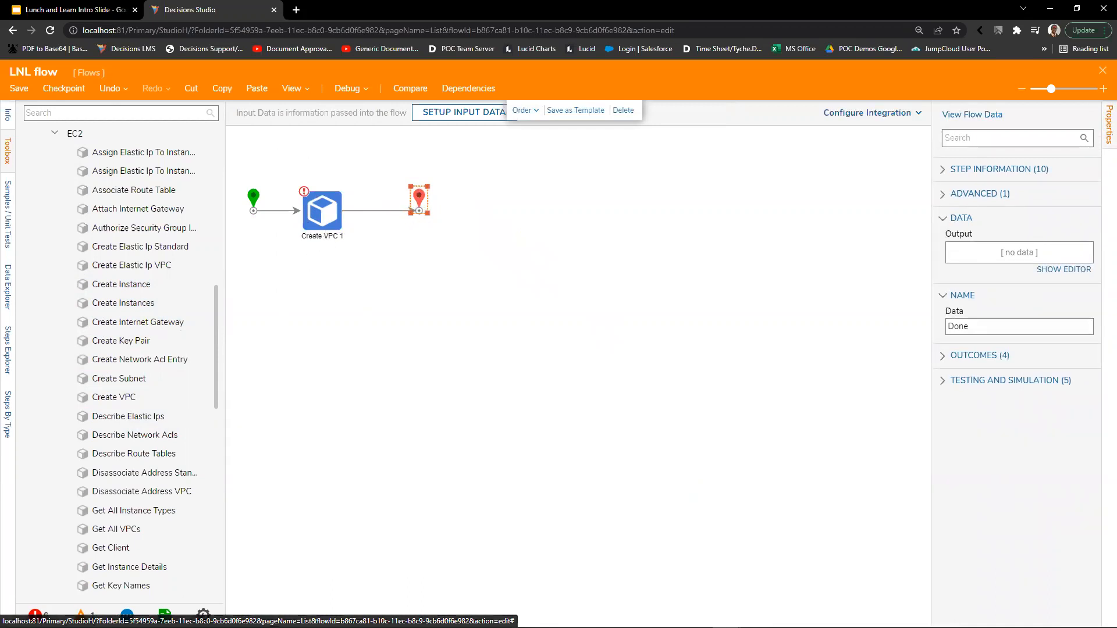
# Step: Switch to the AWS VPC console, examine the recently visited services and existing VPCs, and return to Decisions Studio
pyautogui.moveTo(192, 14); pyautogui.dragTo(323, 14)
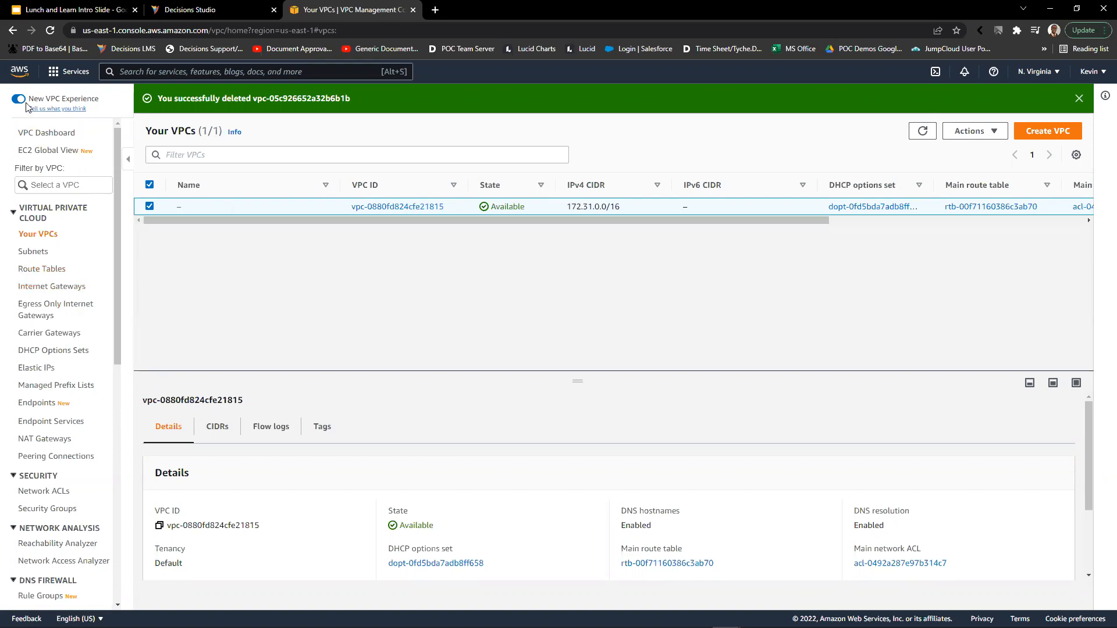
pyautogui.click(64, 74)
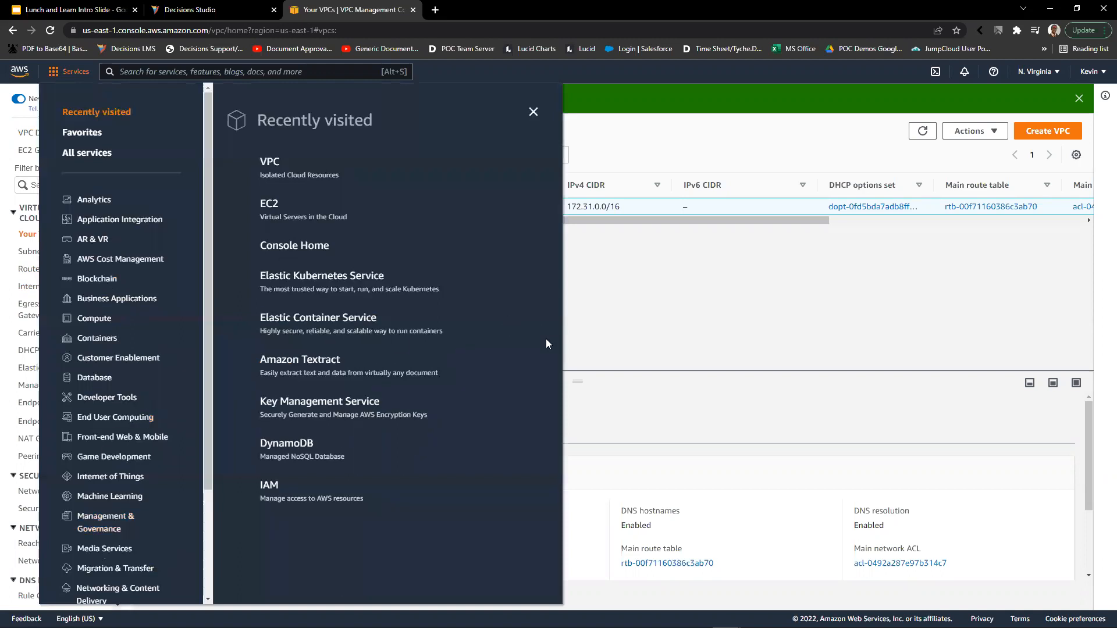
pyautogui.click(601, 318)
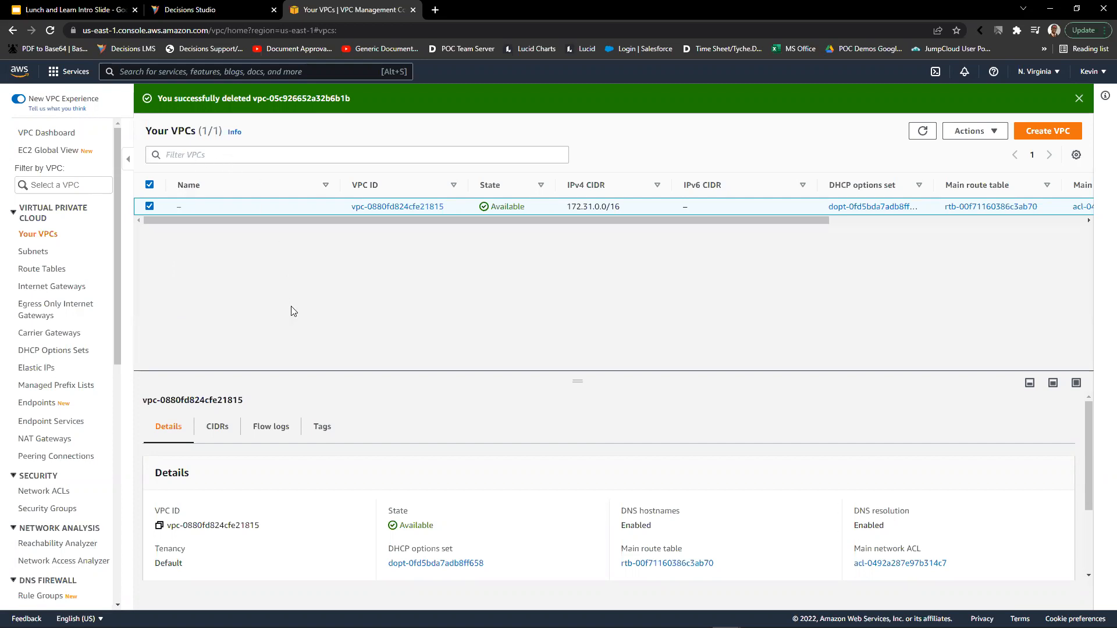
pyautogui.click(204, 10)
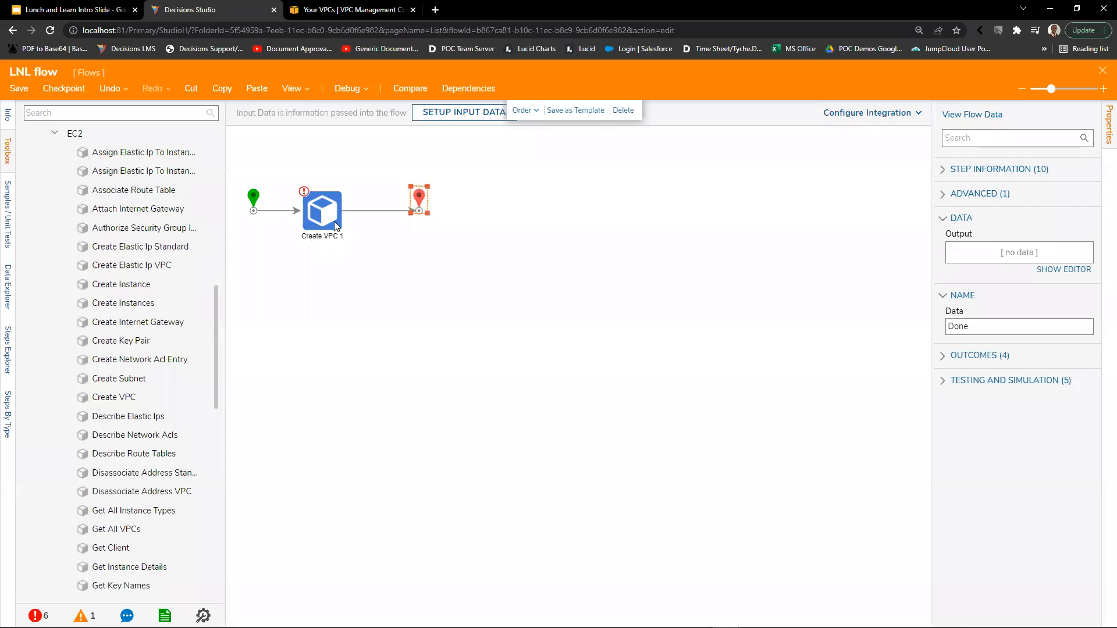
pyautogui.click(353, 10)
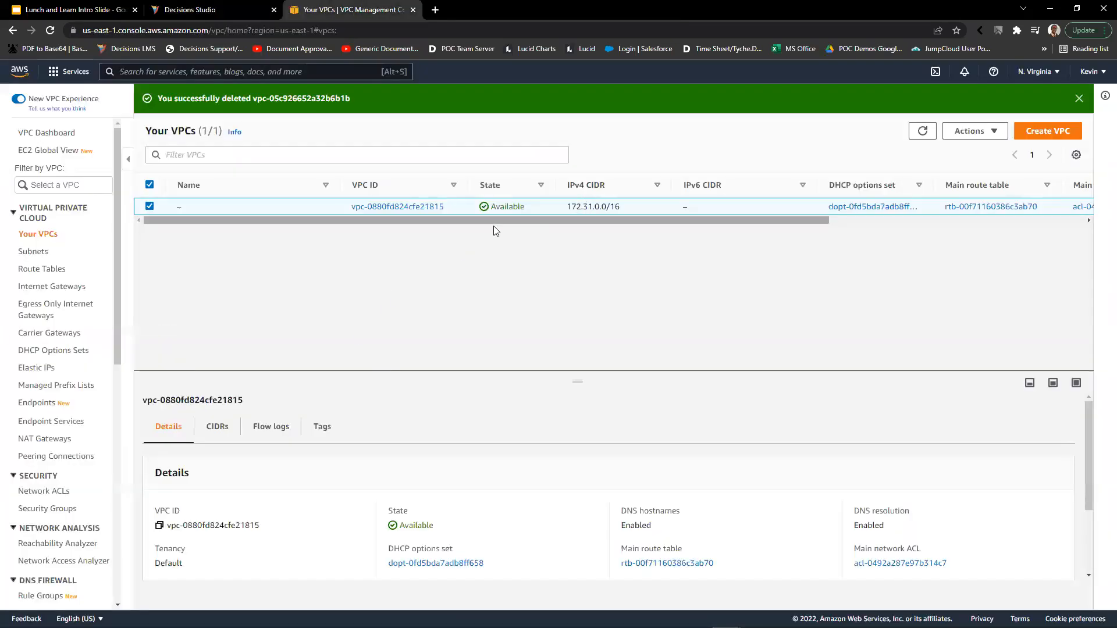
pyautogui.moveTo(686, 220); pyautogui.dragTo(635, 233)
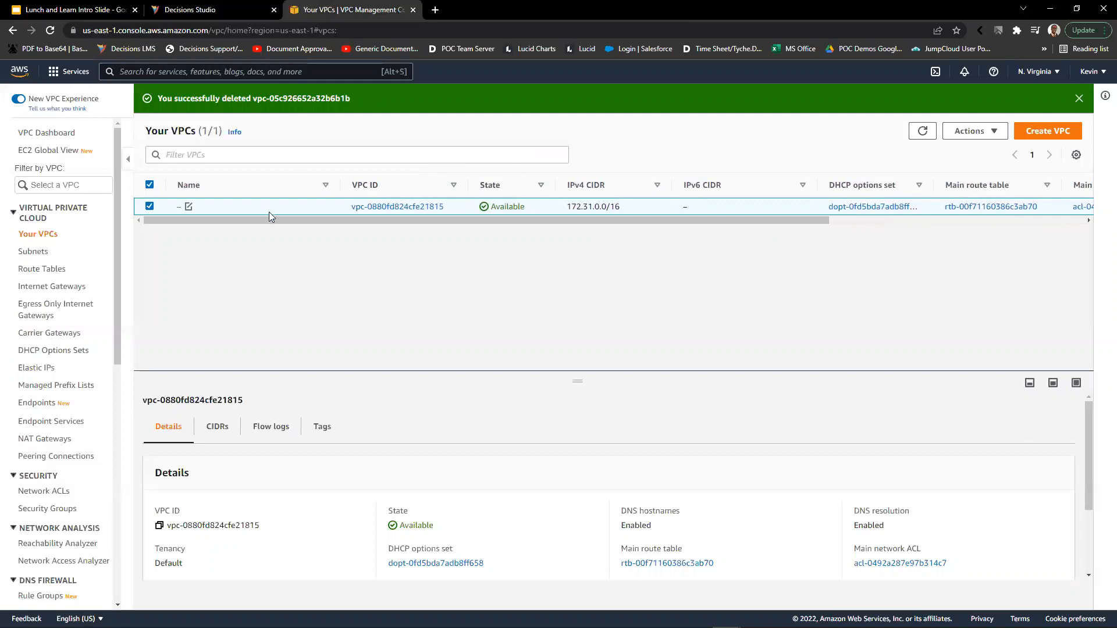
pyautogui.click(204, 10)
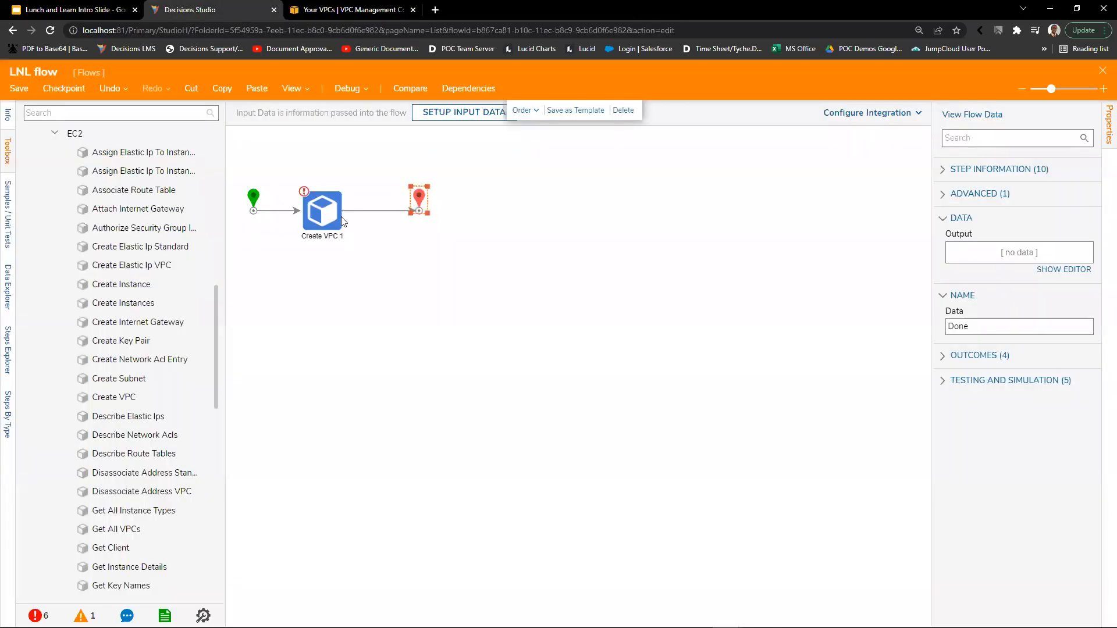
# Step: Set the Create VPC step's Amazon Provided Ipv 6 Cidr Block, Ipv 6 Cidr Block, Ipv 6 Cidr Block Network Border Group and Ipv 6 Pool inputs to Ignore
pyautogui.click(324, 220)
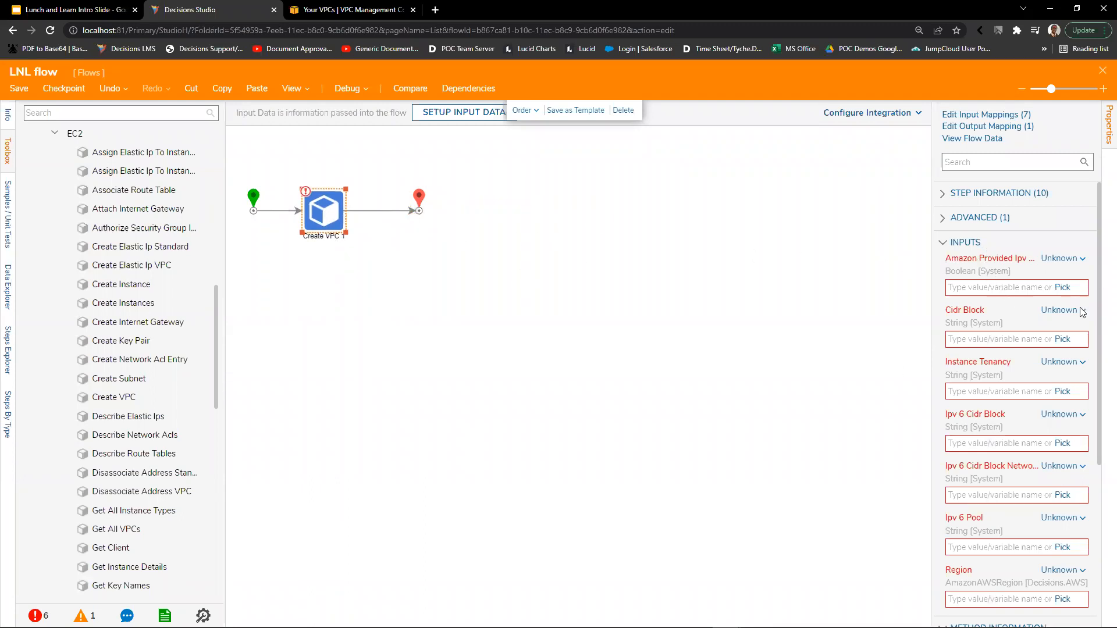
pyautogui.scroll(-1, 1011, 309)
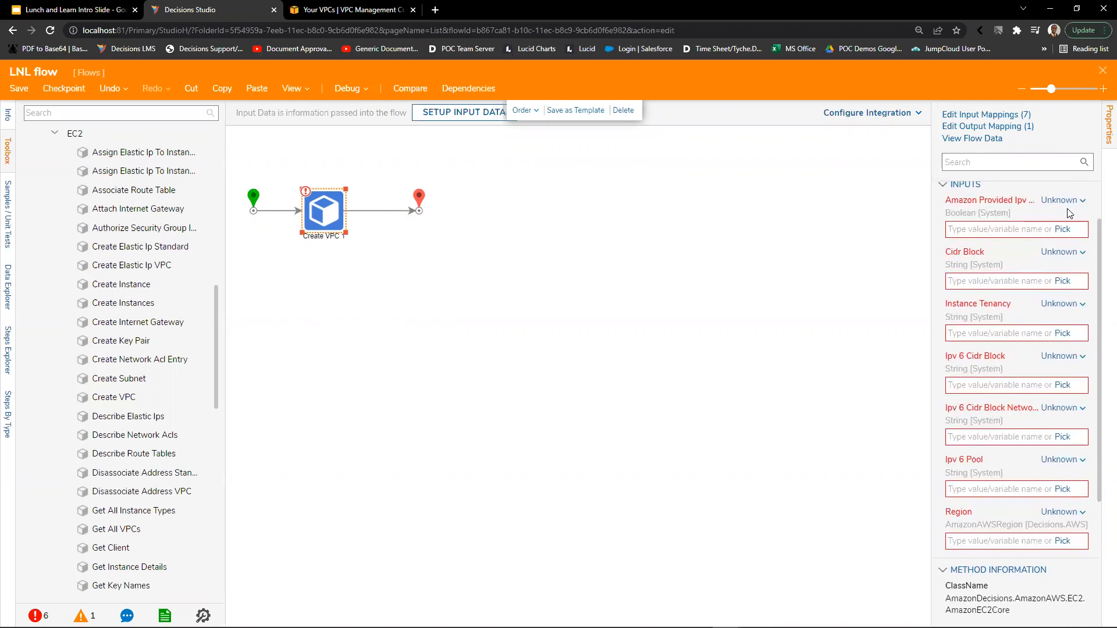
pyautogui.moveTo(930, 262); pyautogui.dragTo(877, 271)
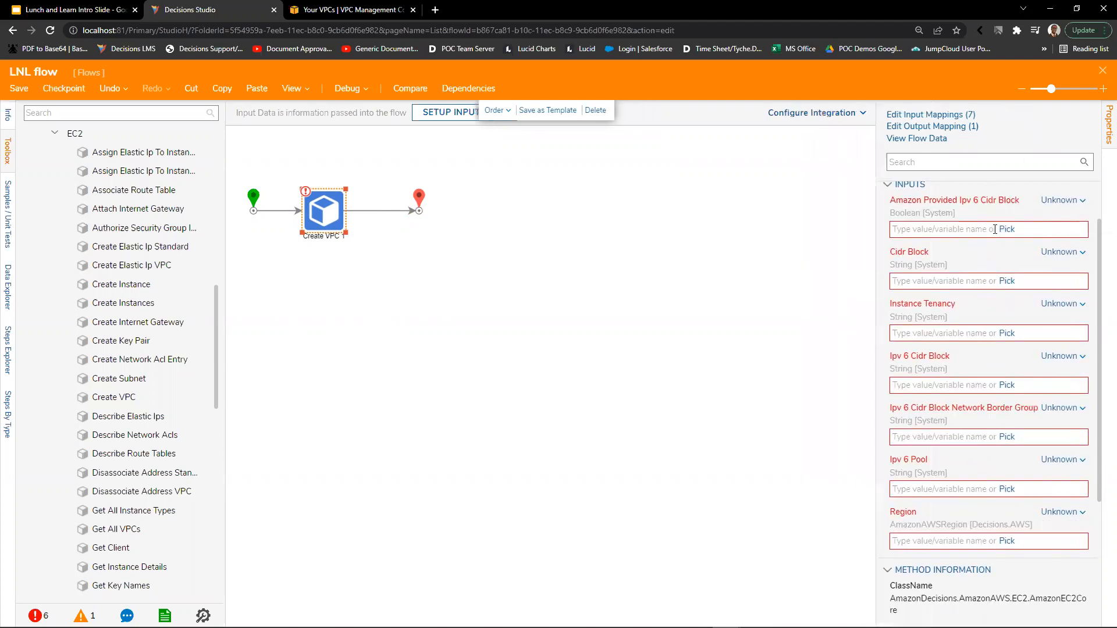
pyautogui.click(1068, 201)
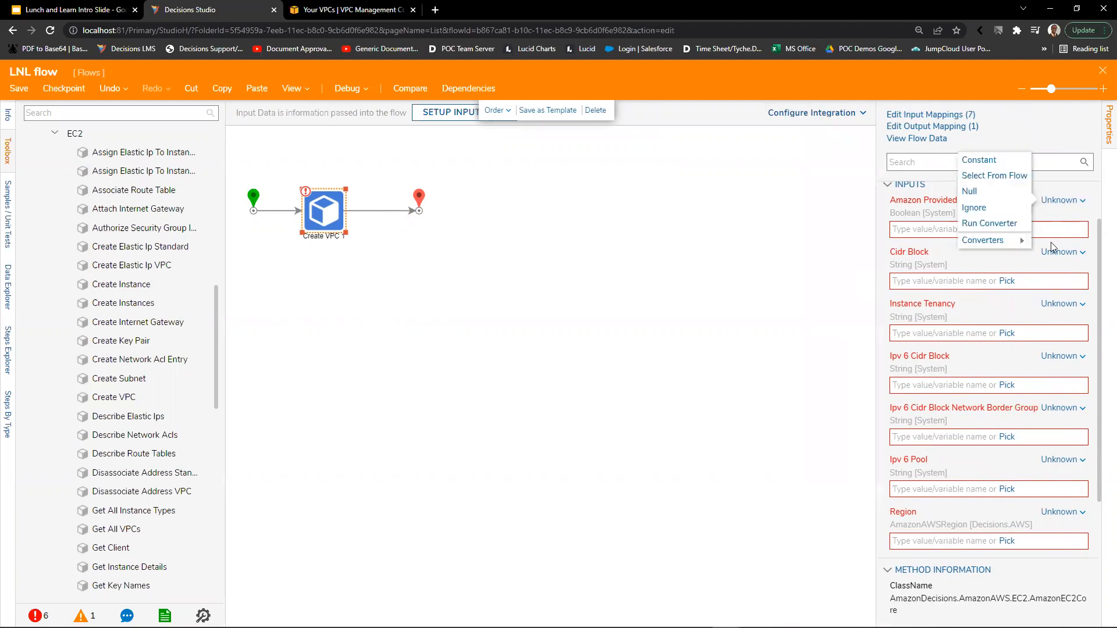
pyautogui.click(998, 214)
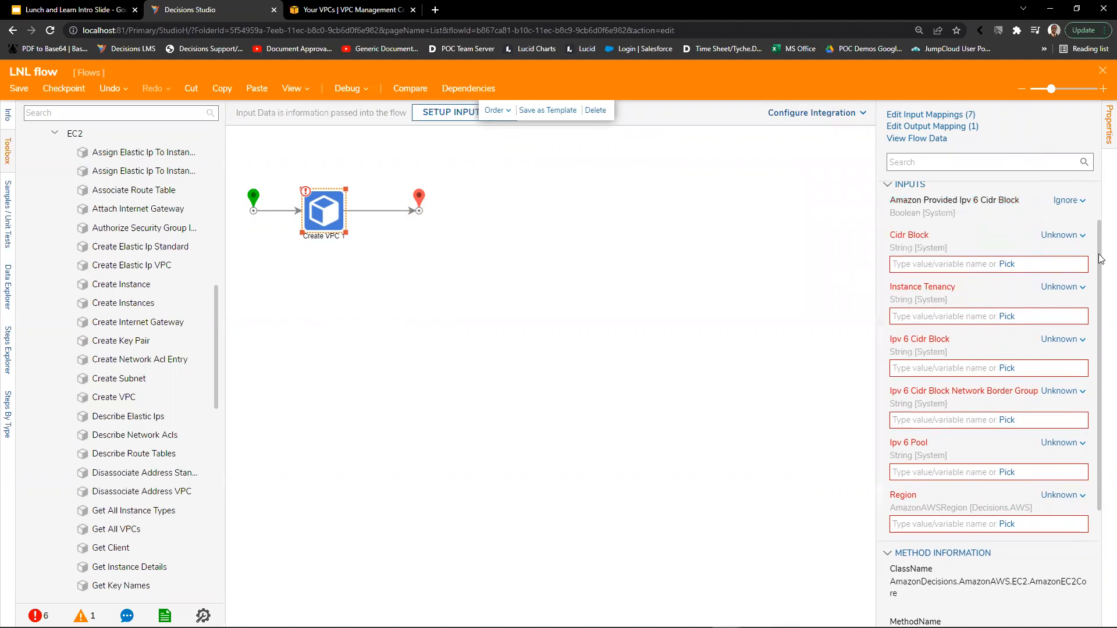
pyautogui.click(1068, 340)
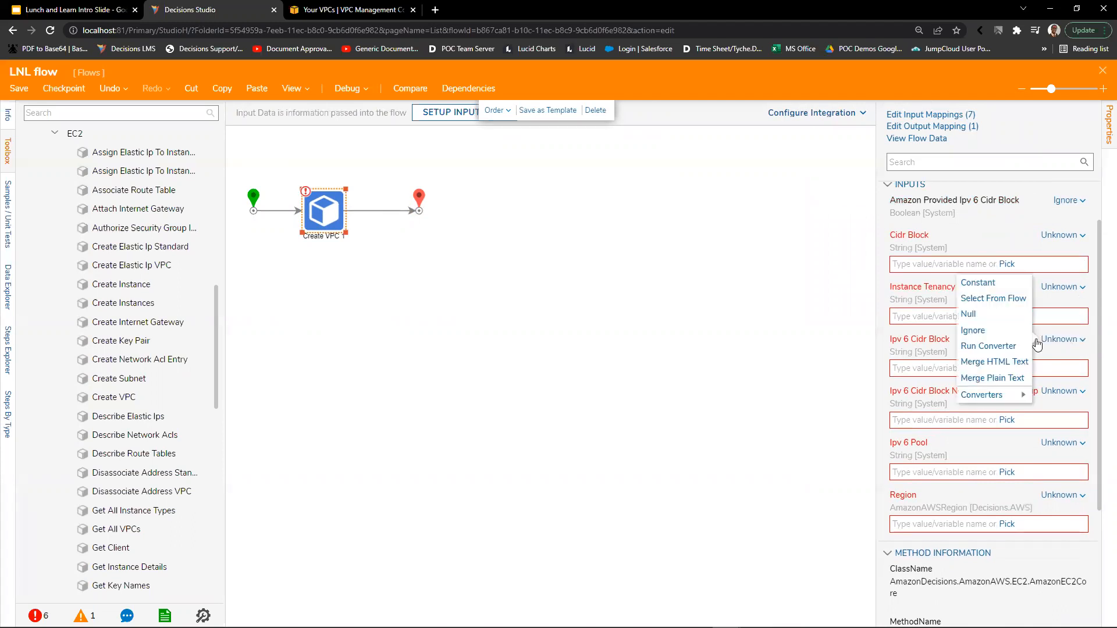
pyautogui.click(1015, 328)
pyautogui.click(1058, 375)
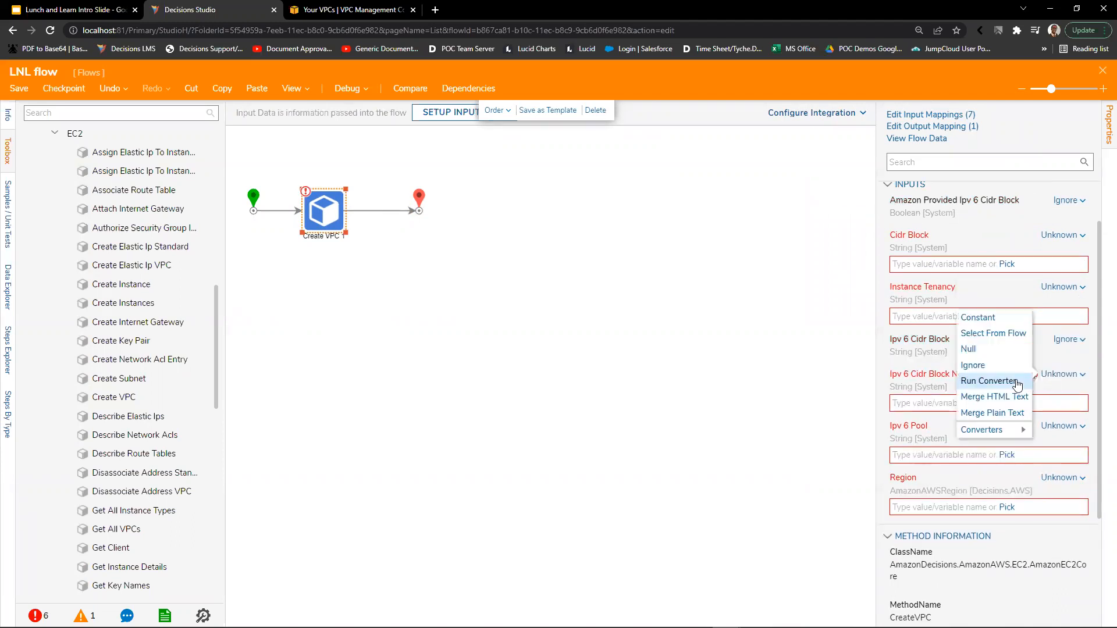
pyautogui.click(1015, 363)
pyautogui.click(1076, 419)
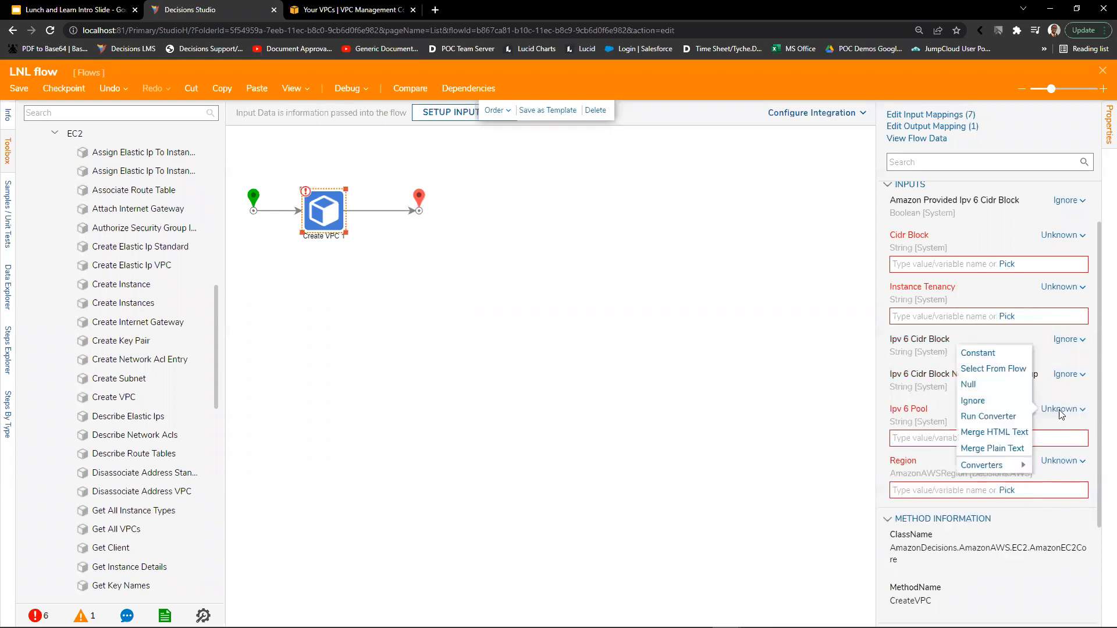
pyautogui.click(1015, 396)
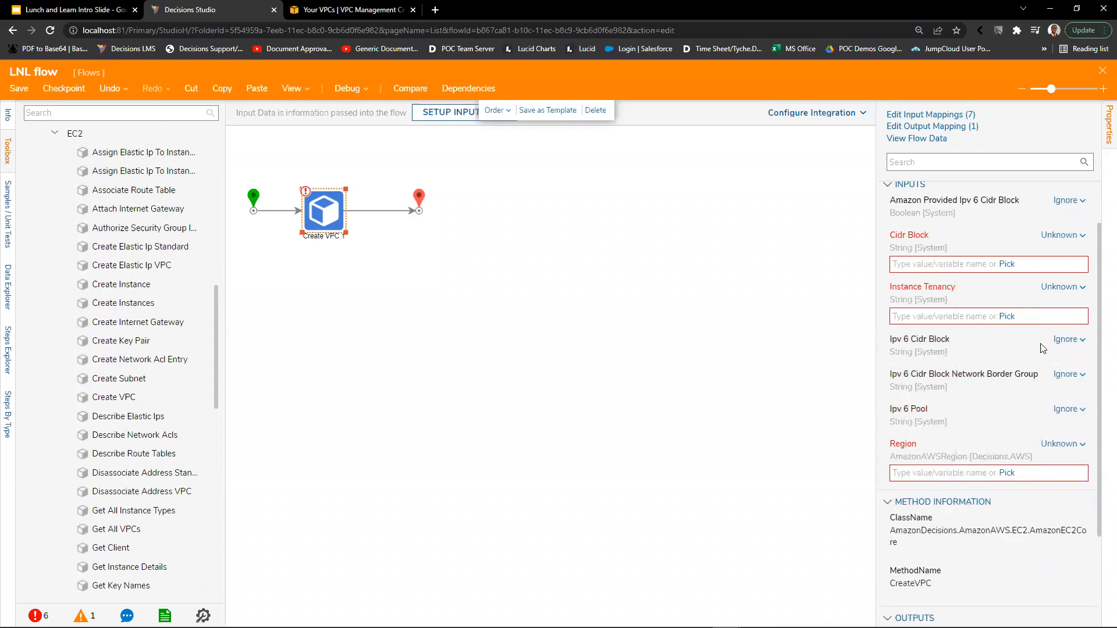
# Step: Set the Create VPC step's Cidr Block input to the constant 10.0.45.0/24 and its Instance Tenancy input to Ignore
pyautogui.click(1061, 239)
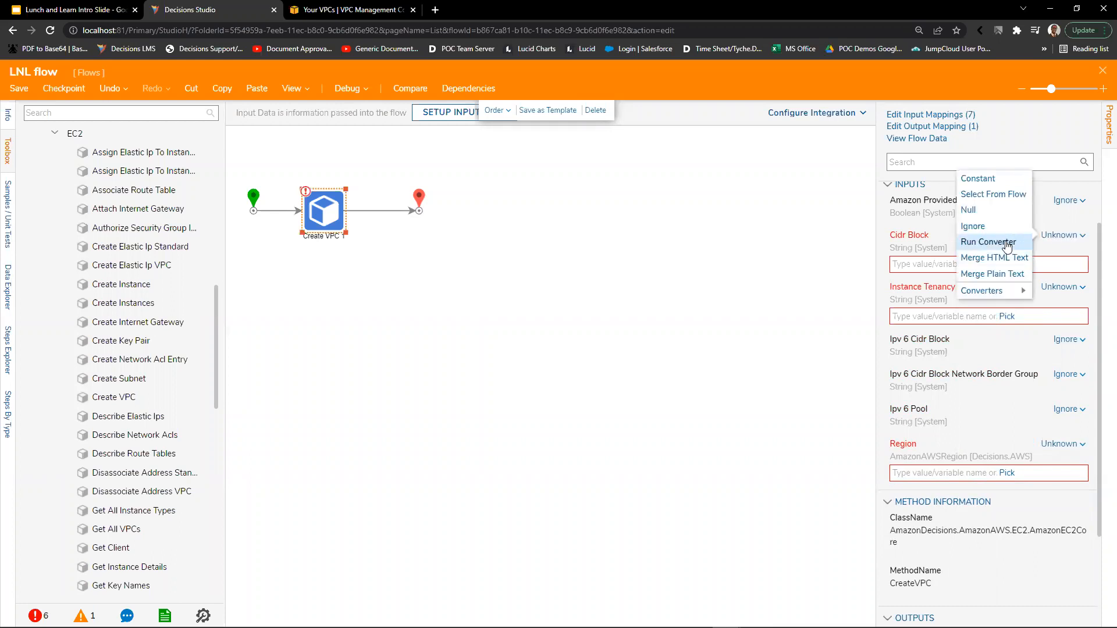
pyautogui.click(983, 180)
pyautogui.click(940, 264)
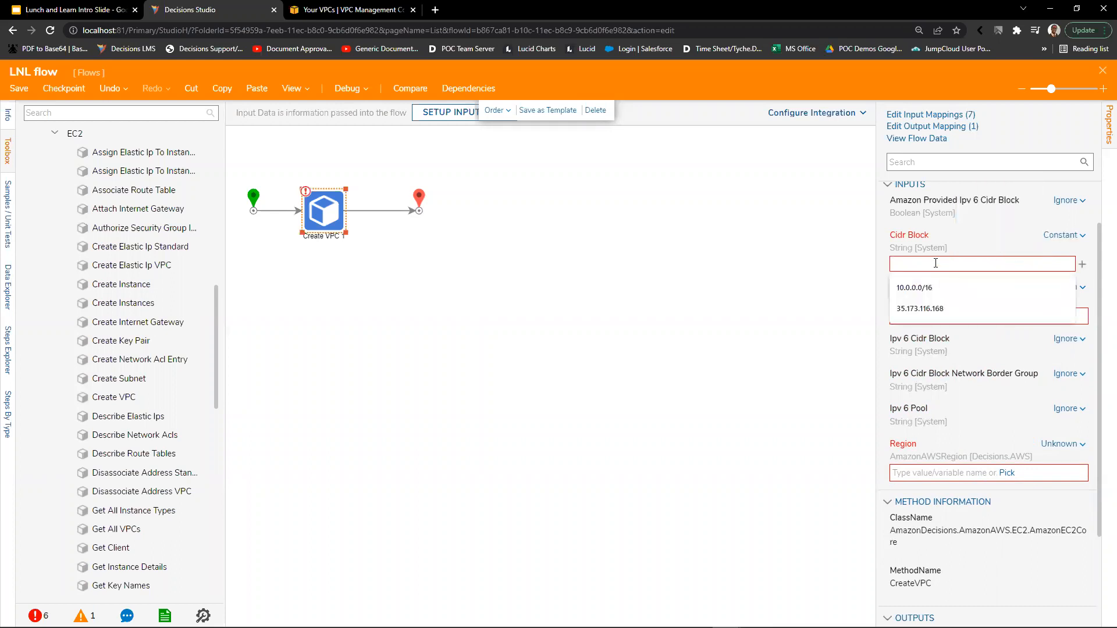
pyautogui.write('10')
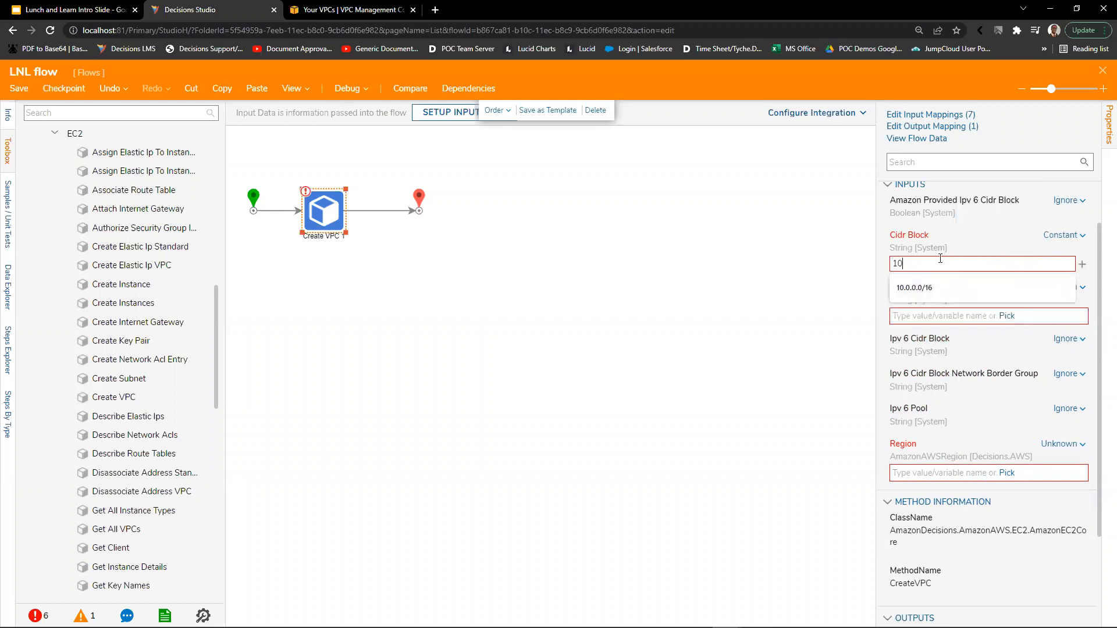
pyautogui.write('.0.45.0/24')
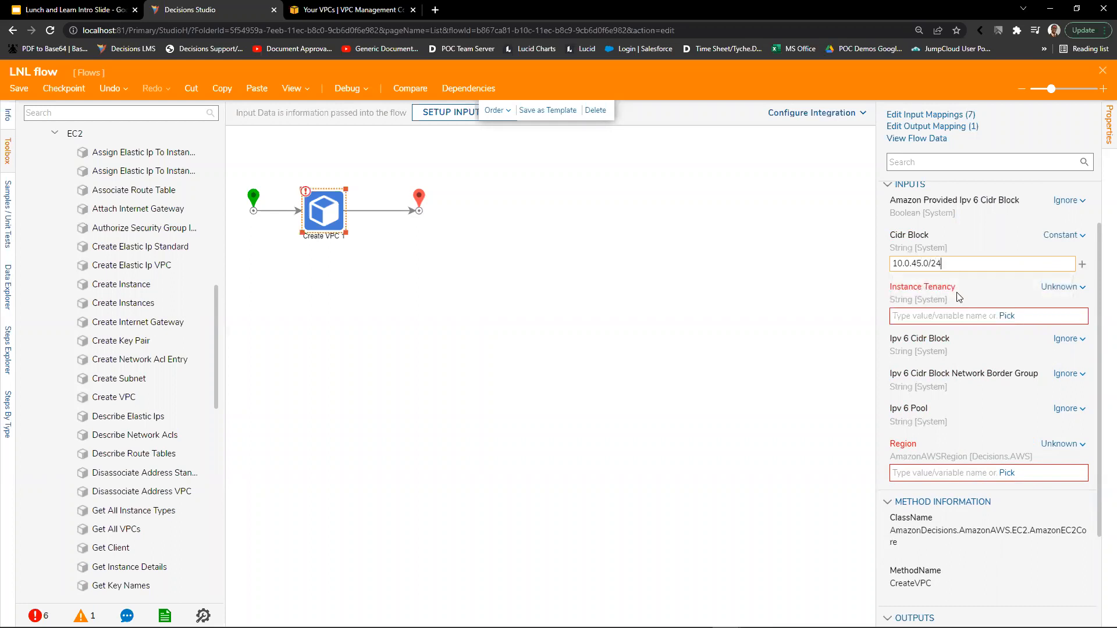
pyautogui.click(1060, 288)
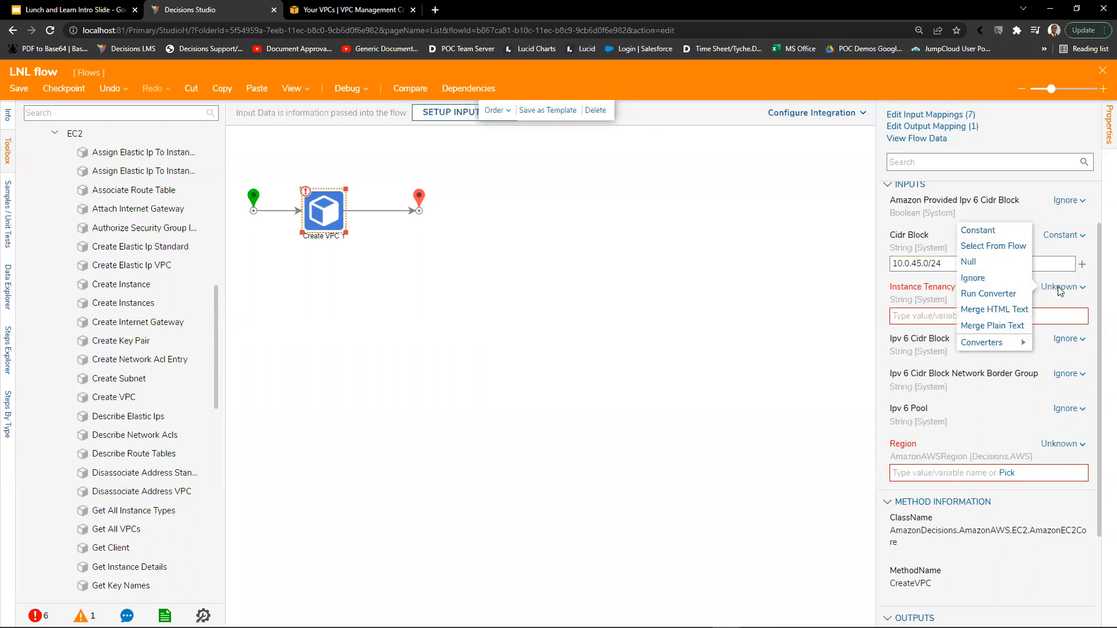
pyautogui.click(992, 279)
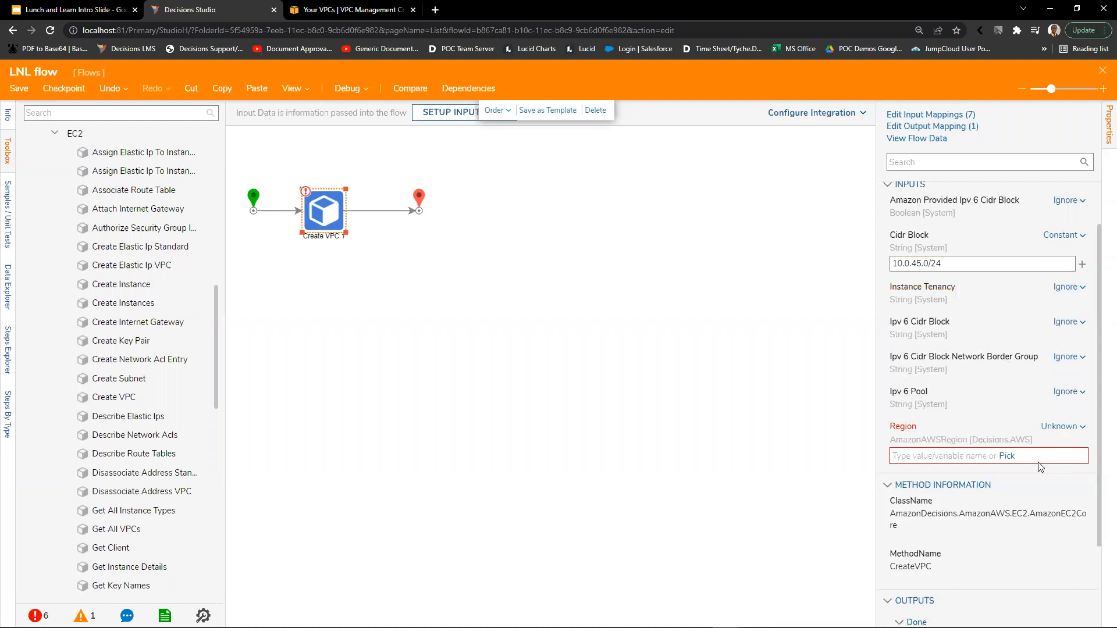
# Step: Set the Region input to Build Data and open the mapping choices for its RegionSystemName field
pyautogui.click(1060, 427)
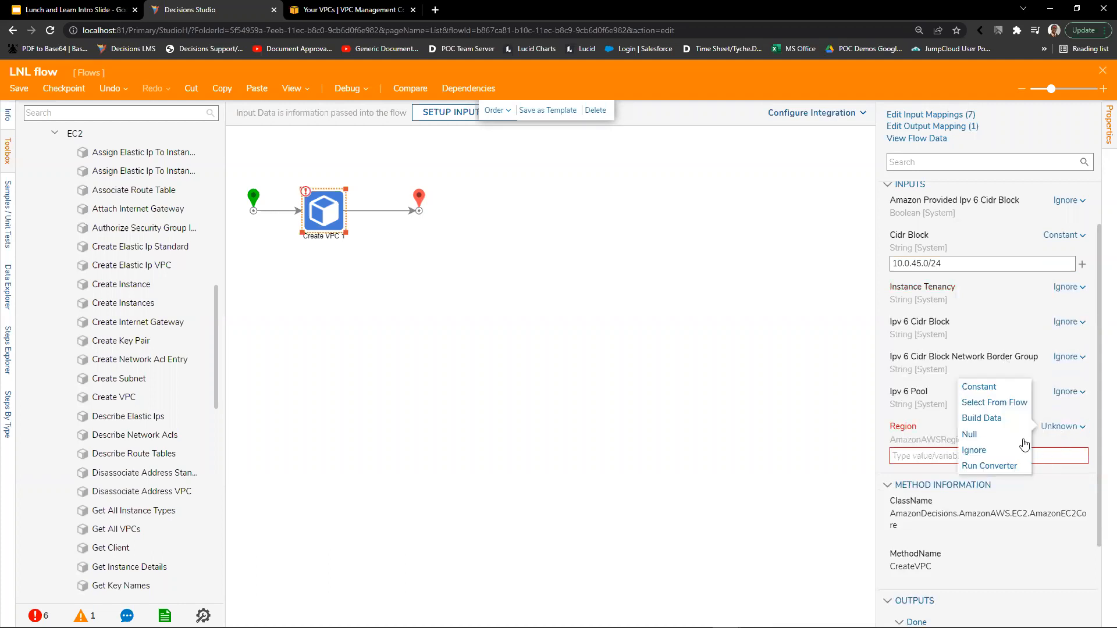
pyautogui.click(989, 418)
pyautogui.click(1065, 495)
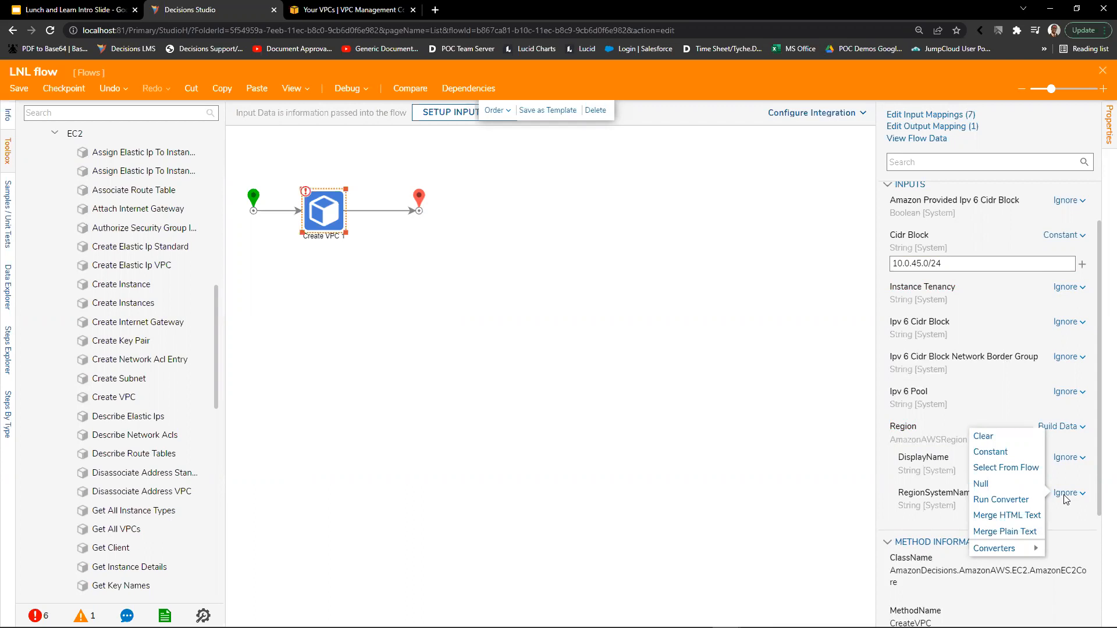
# Step: Switch to the AWS VPC console, examine the list of region names and system codes, and return to Decisions Studio
pyautogui.click(366, 10)
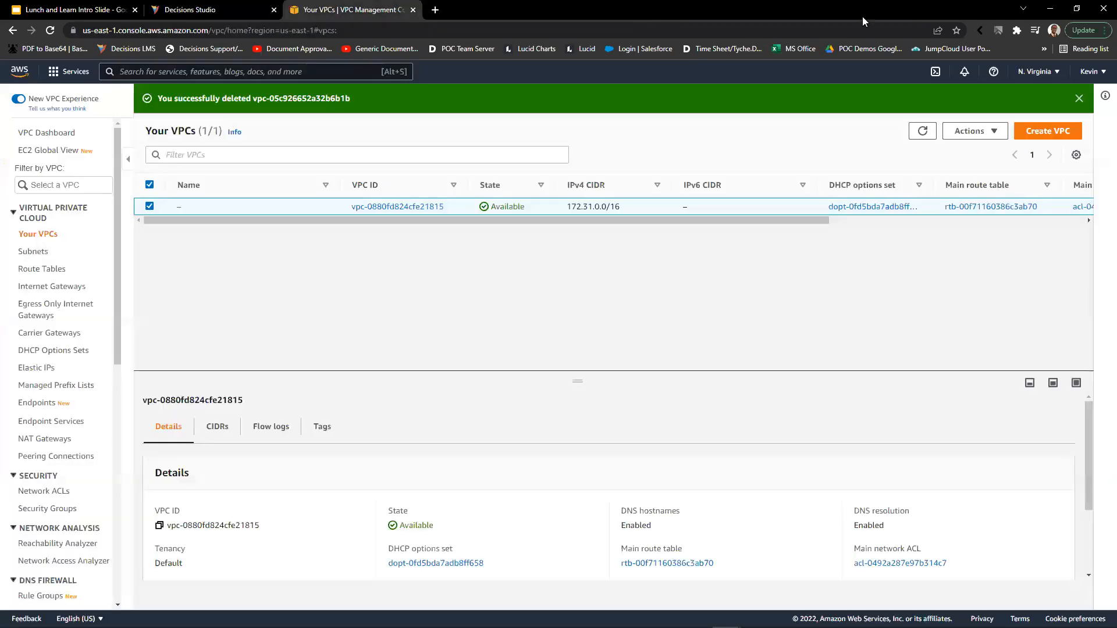
pyautogui.click(1029, 72)
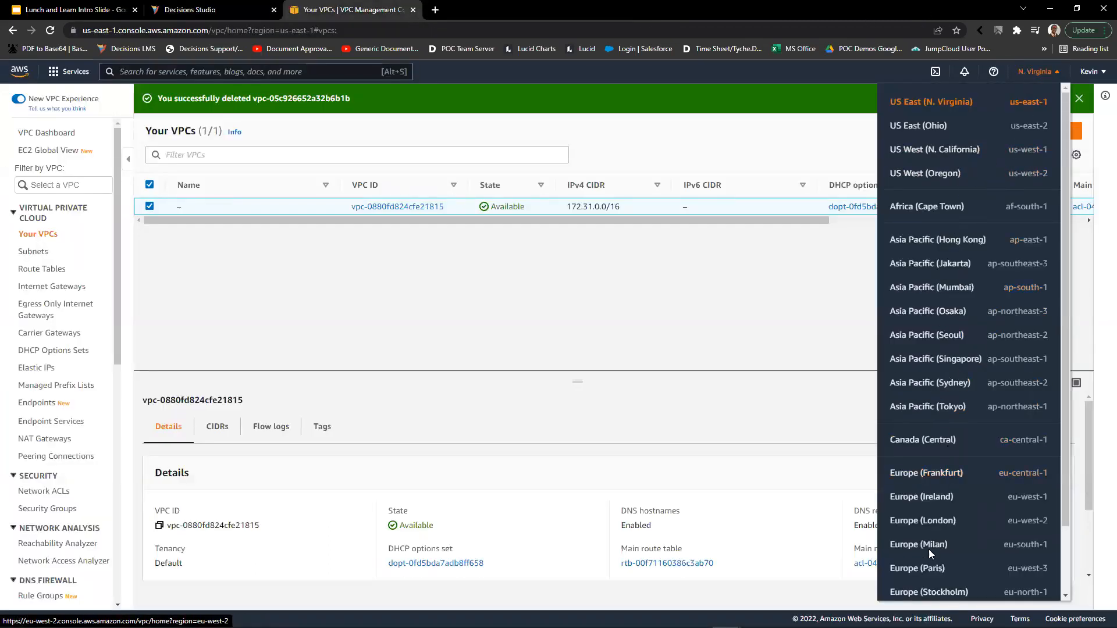
pyautogui.scroll(-2, 937, 529)
pyautogui.scroll(2, 950, 503)
pyautogui.scroll(-2, 989, 459)
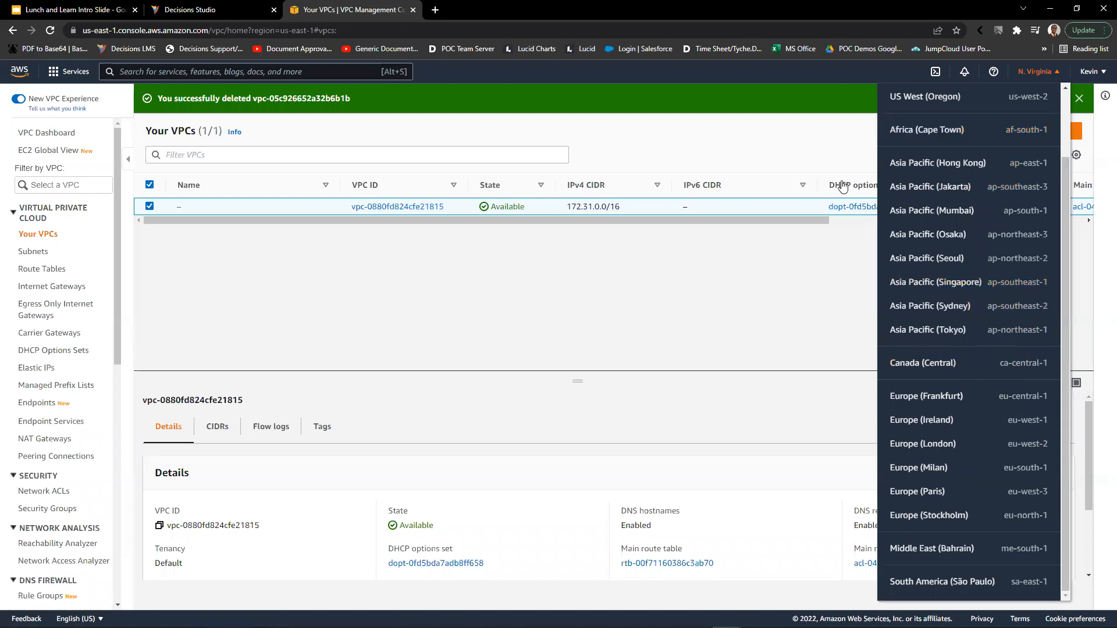
pyautogui.scroll(2, 974, 189)
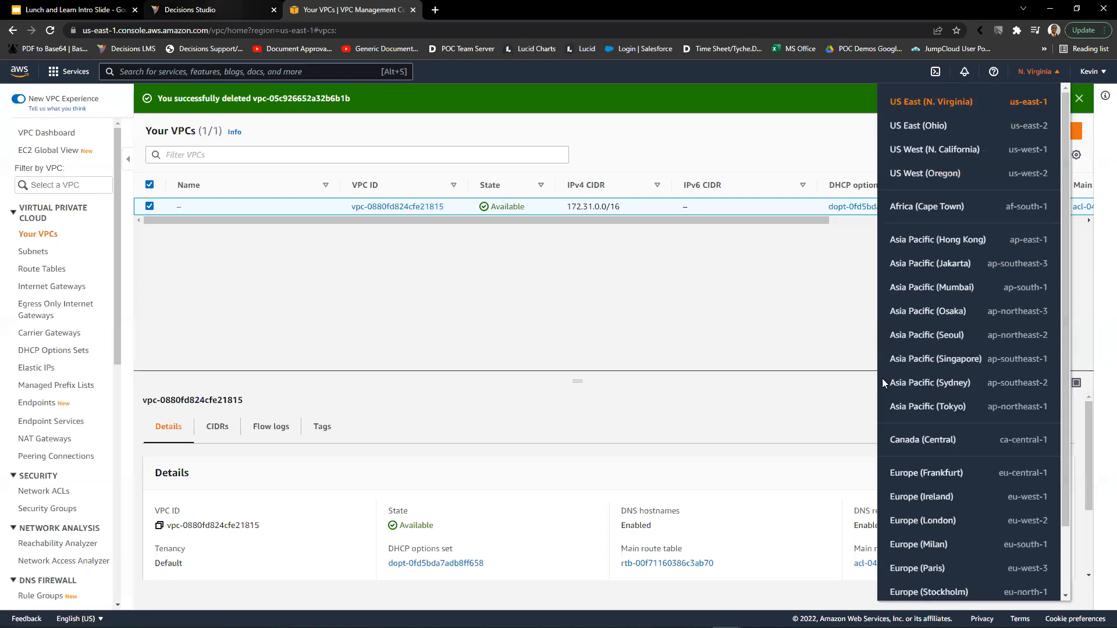
pyautogui.click(214, 9)
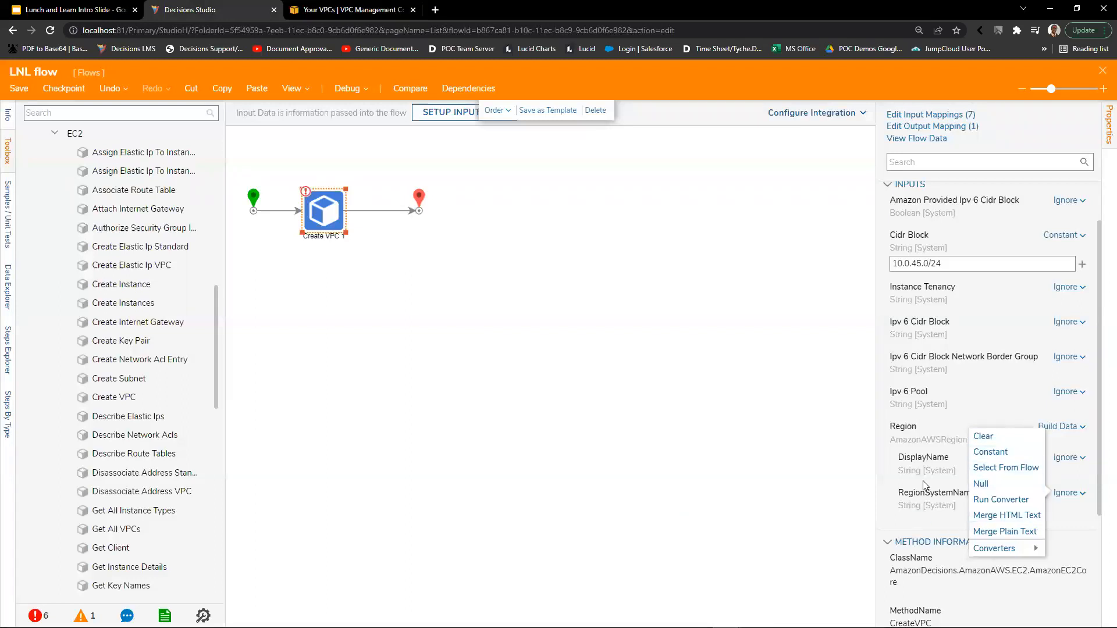
# Step: Map RegionSystemName as a constant with the value us-east-1 and deselect the Create VPC step
pyautogui.click(991, 453)
pyautogui.click(948, 522)
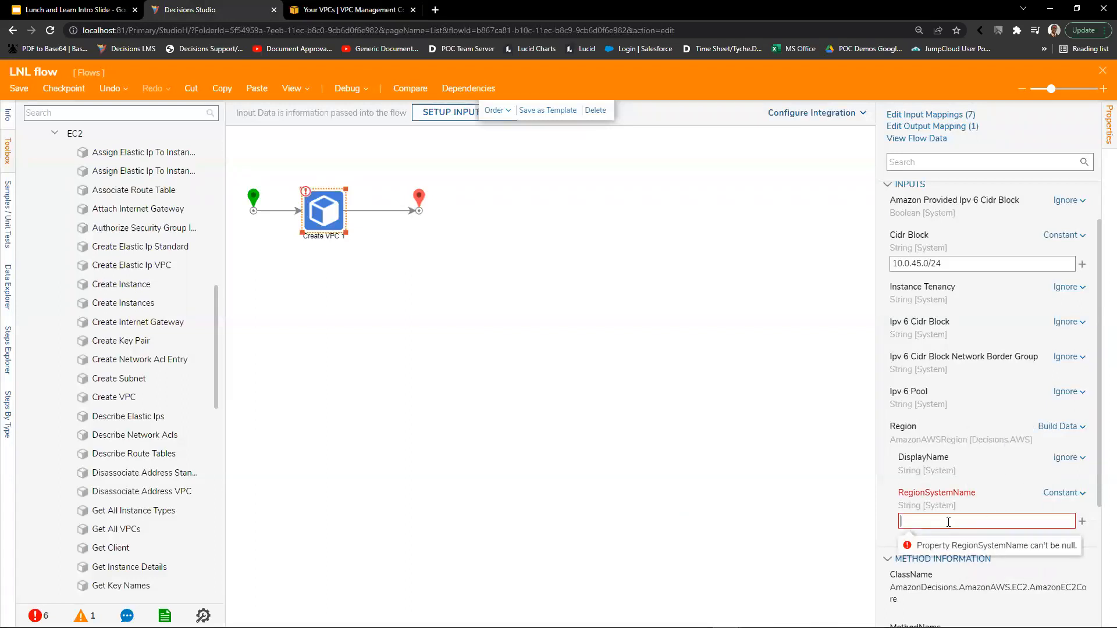
pyautogui.write('us-east-1')
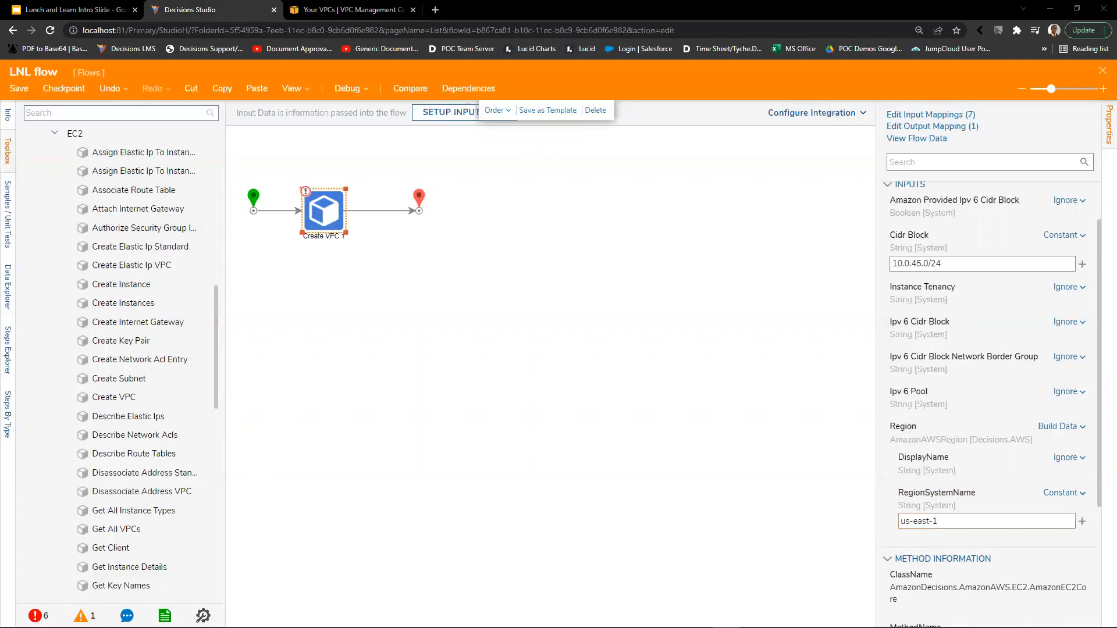
pyautogui.click(484, 472)
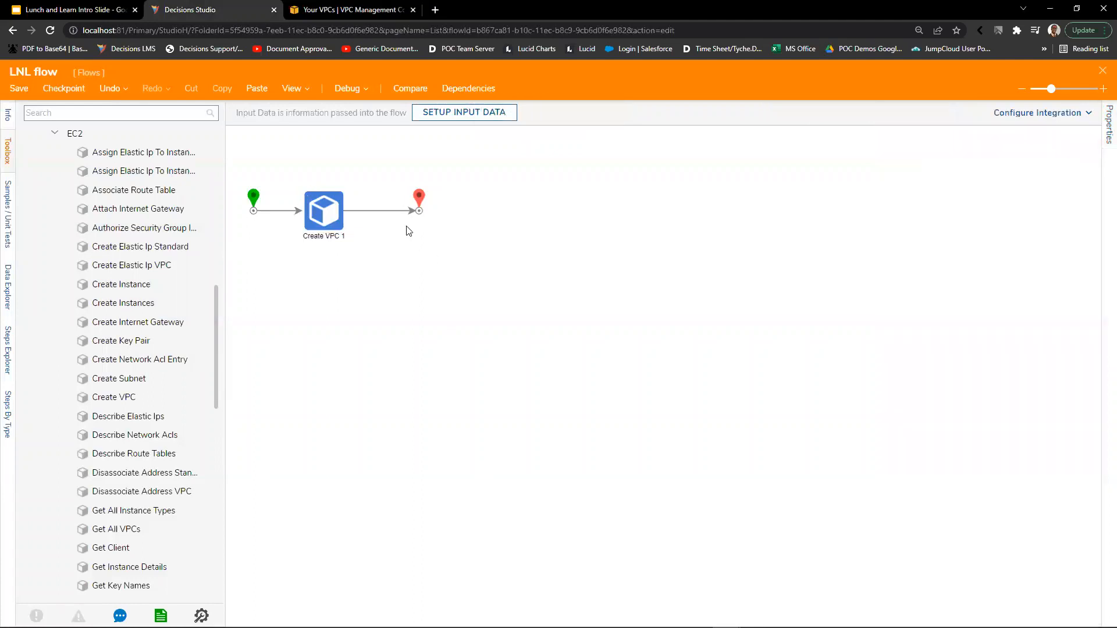
# Step: Run the LNL flow in the debugger, check the refreshed VPC list in the AWS console, and close the debug session in Decisions Studio
pyautogui.click(343, 93)
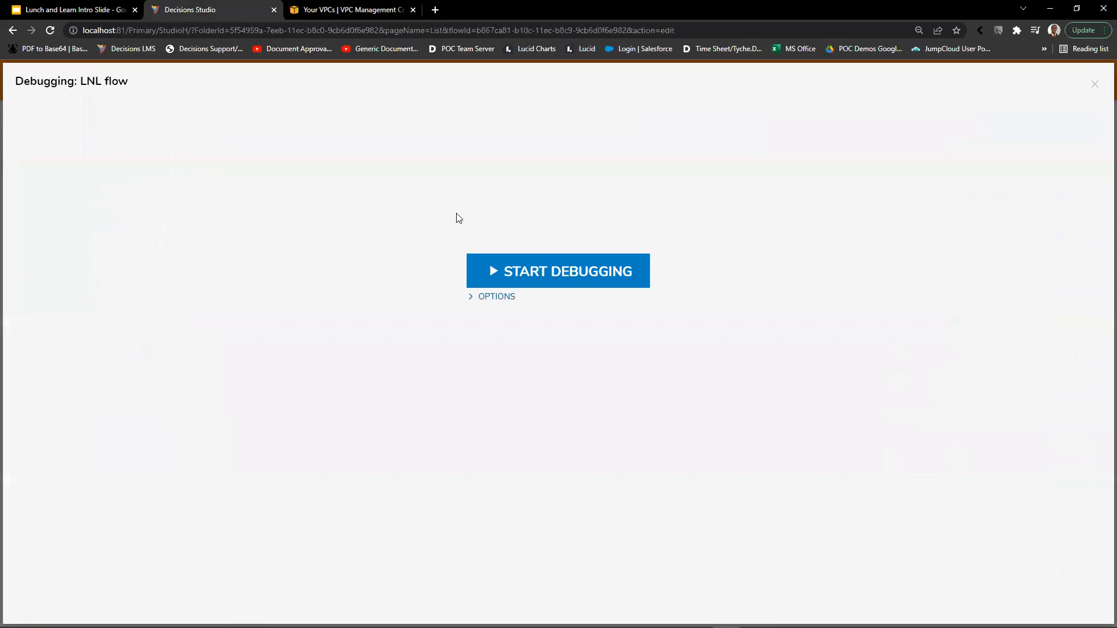
pyautogui.click(554, 272)
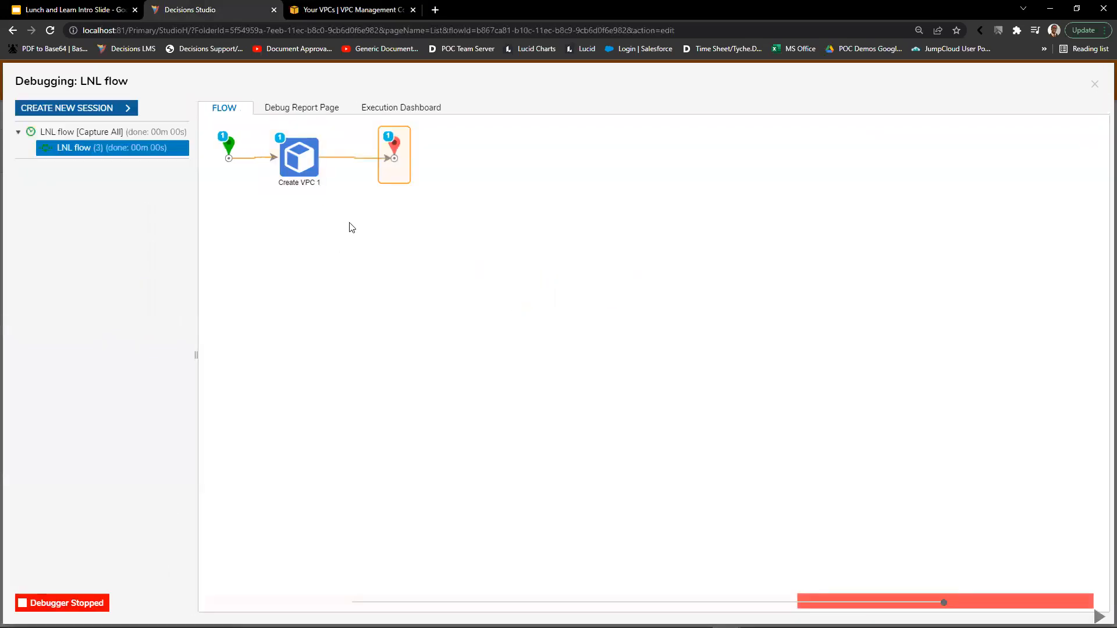
pyautogui.click(324, 10)
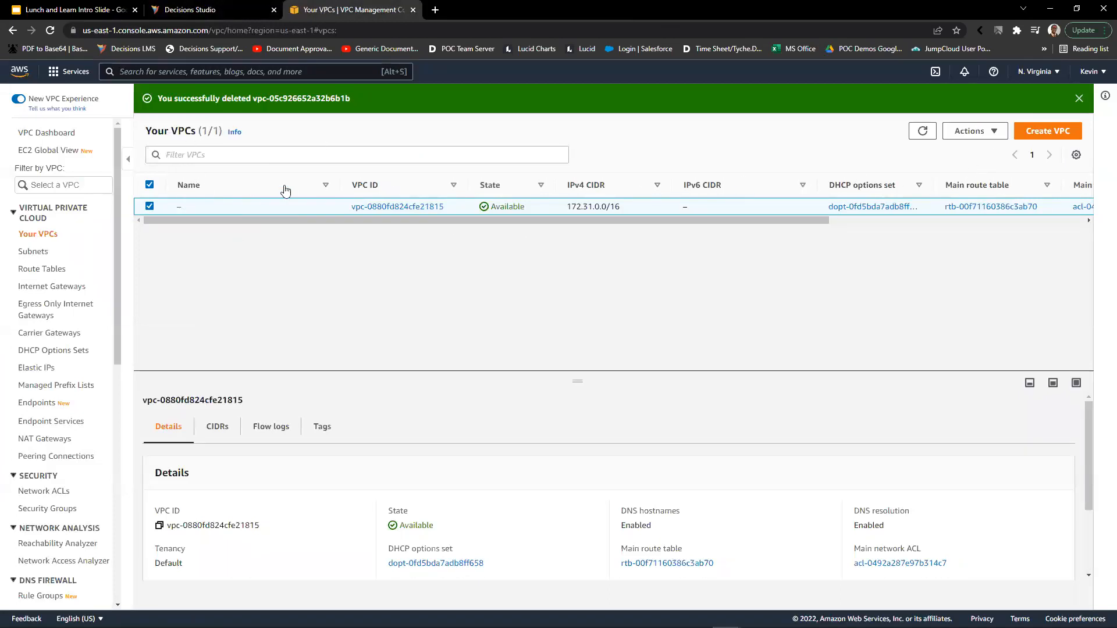
pyautogui.click(921, 132)
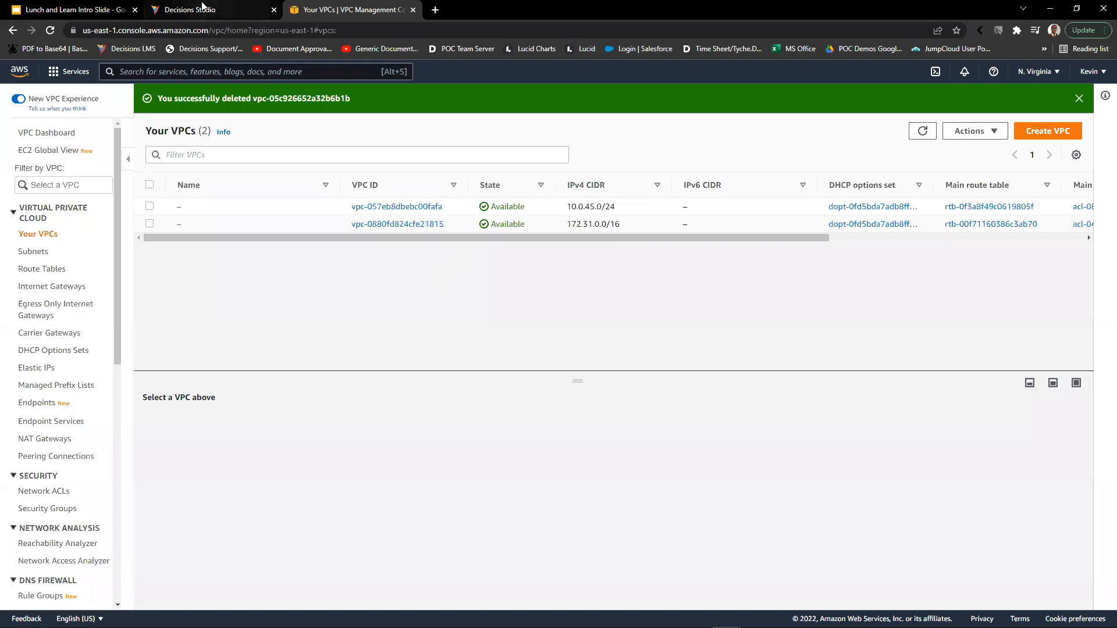
pyautogui.click(202, 10)
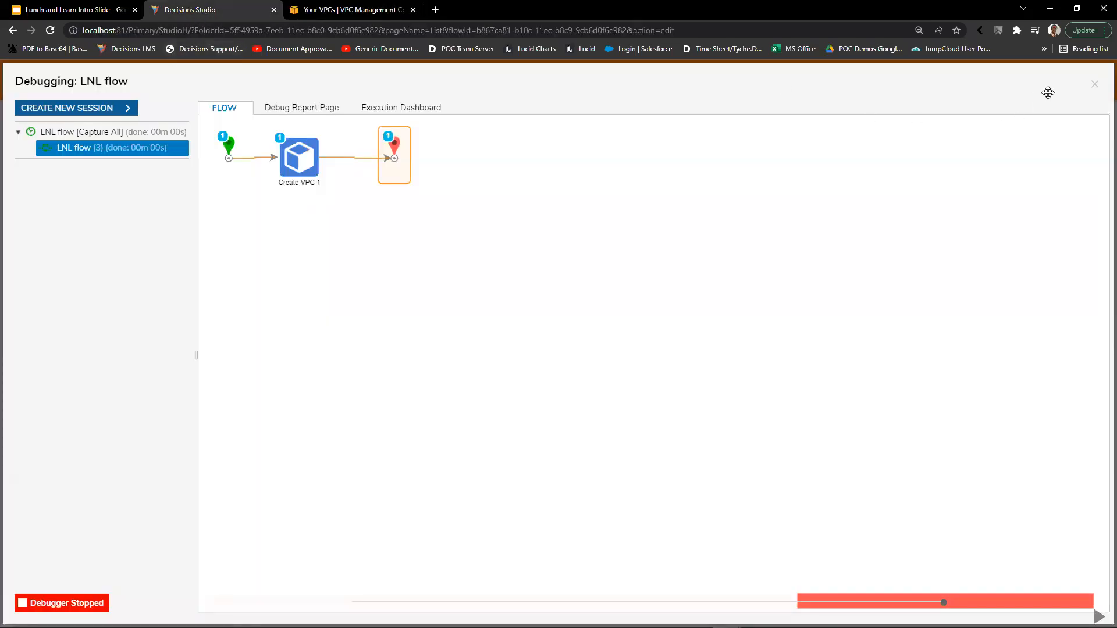
pyautogui.click(1095, 88)
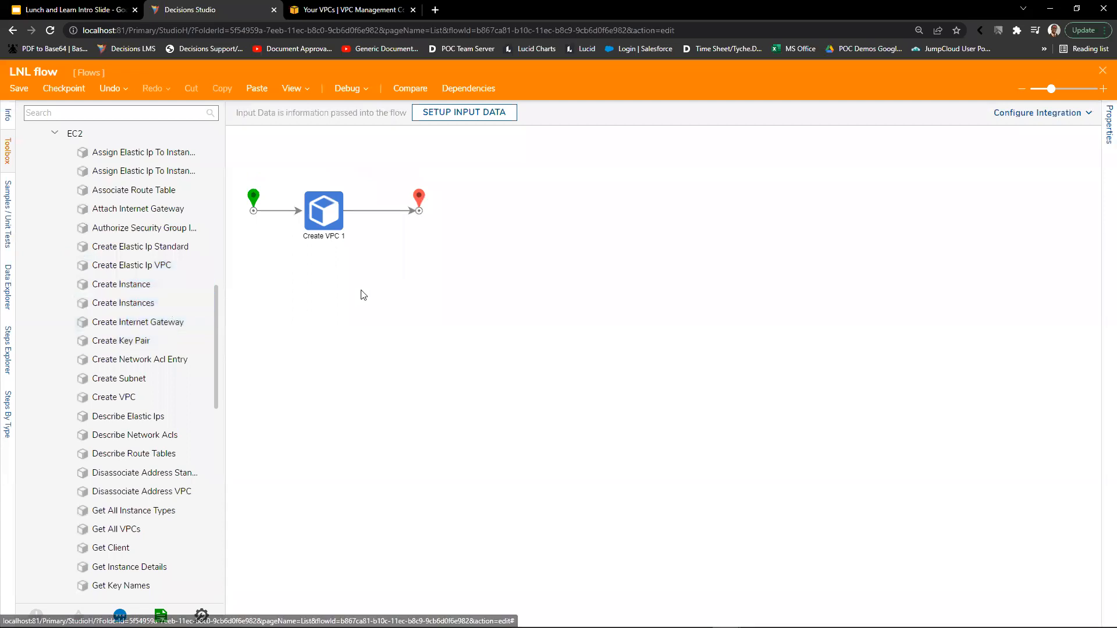
# Step: Examine the available EC2 steps in the toolbox, with a brief look at the VPC list in the AWS console
pyautogui.click(148, 285)
pyautogui.click(154, 305)
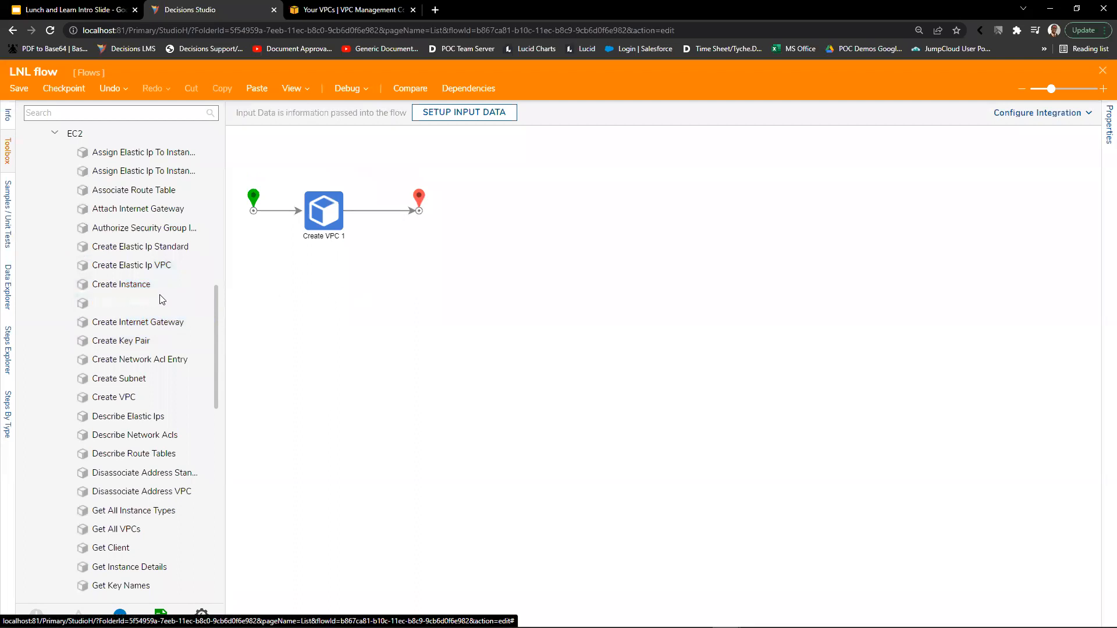
pyautogui.scroll(3, 151, 192)
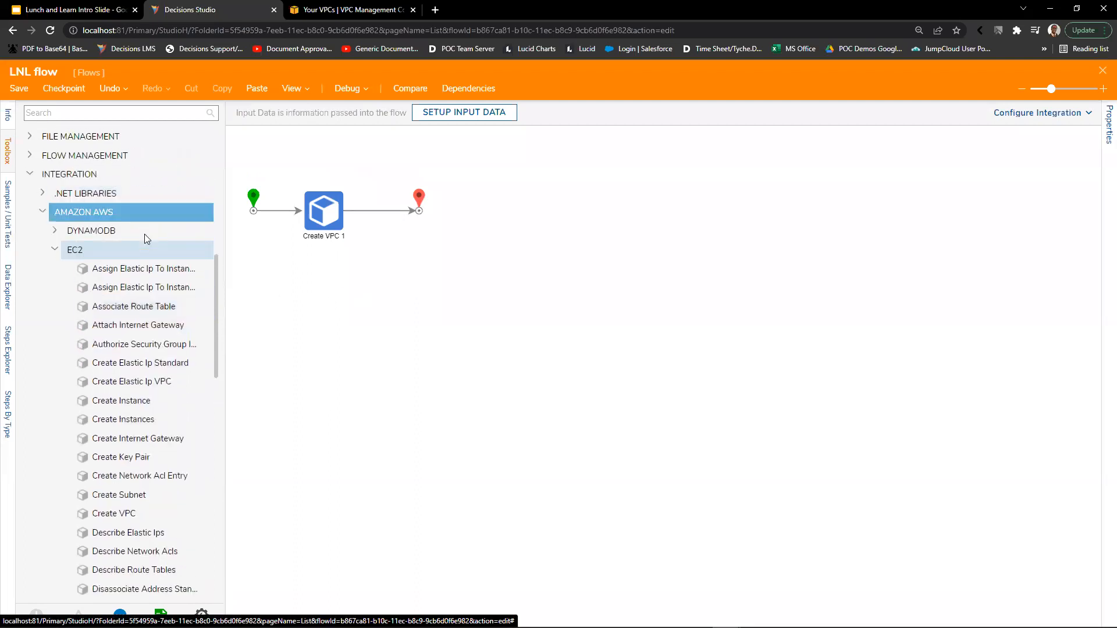
pyautogui.scroll(-1, 148, 295)
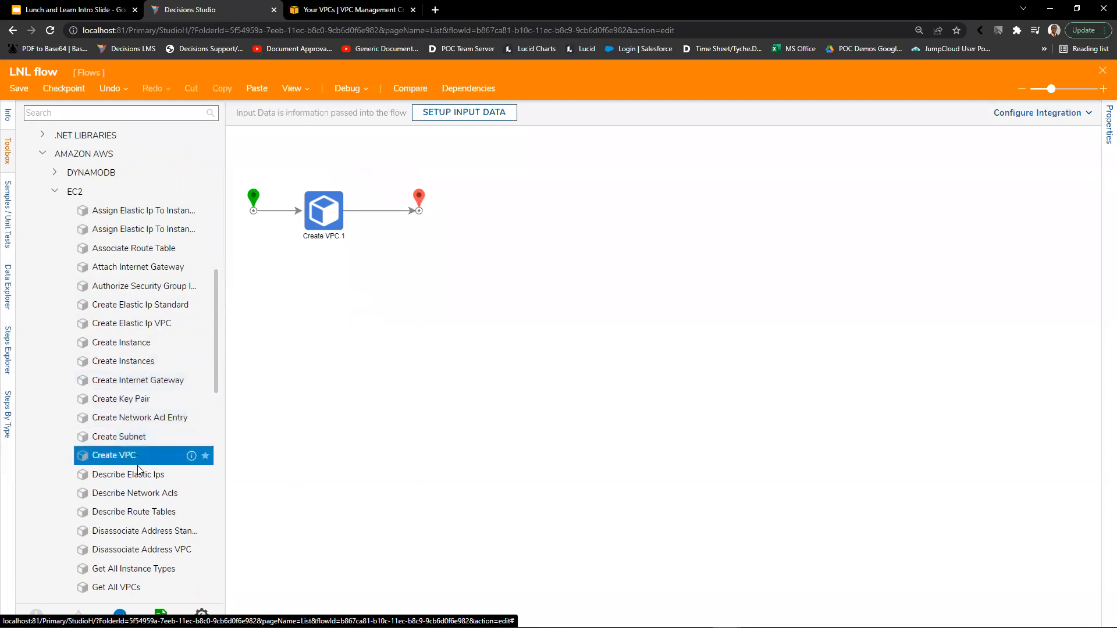
pyautogui.scroll(-2, 137, 465)
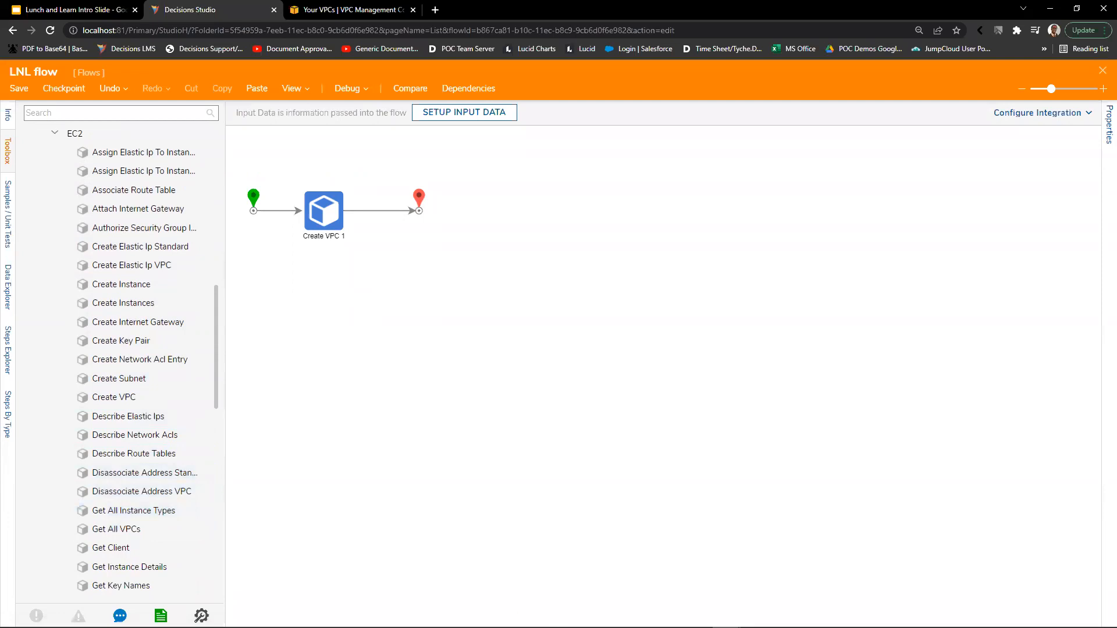
pyautogui.click(360, 7)
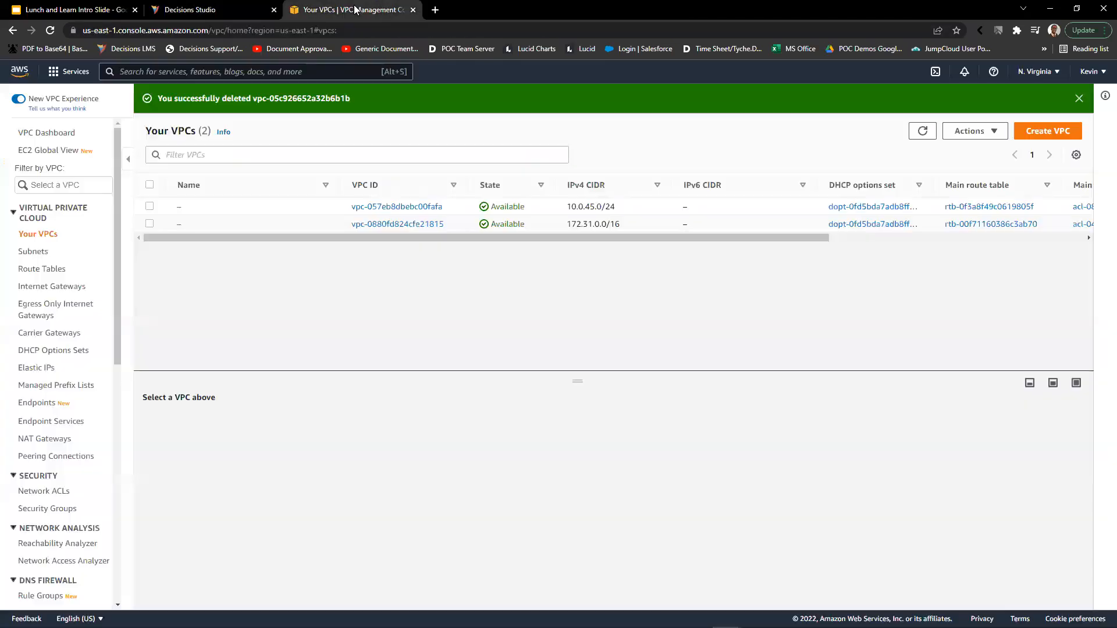
pyautogui.click(242, 7)
pyautogui.scroll(4, 104, 317)
pyautogui.scroll(4, 109, 316)
pyautogui.scroll(-8, 116, 338)
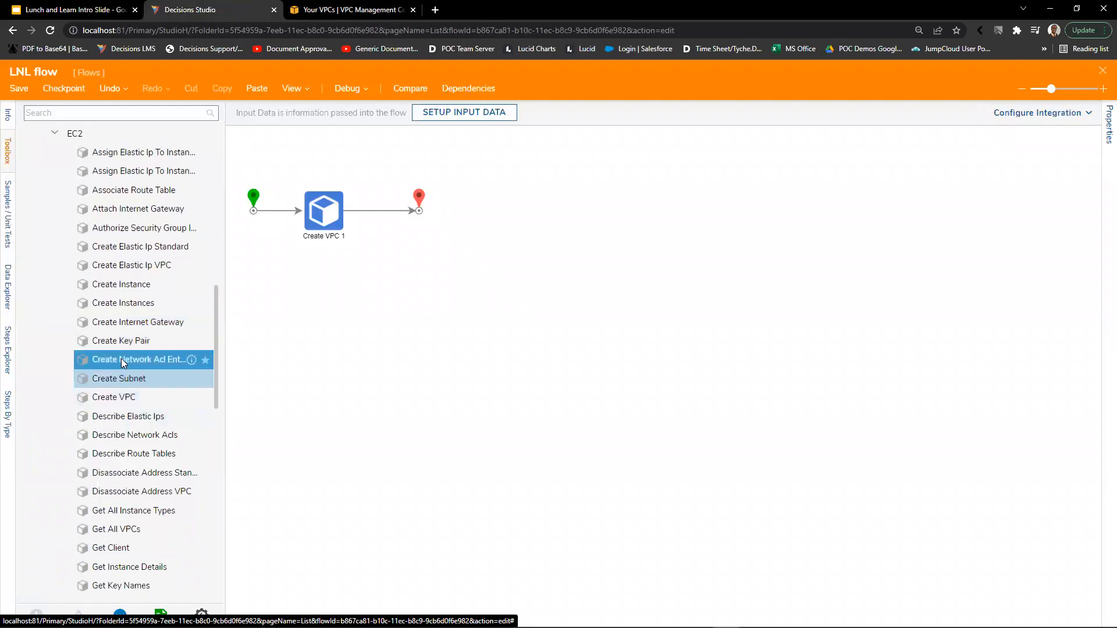
# Step: Collapse the EC2 group in the toolbox to view the other Amazon AWS step categories
pyautogui.scroll(-1, 122, 384)
pyautogui.scroll(4, 125, 395)
pyautogui.click(55, 308)
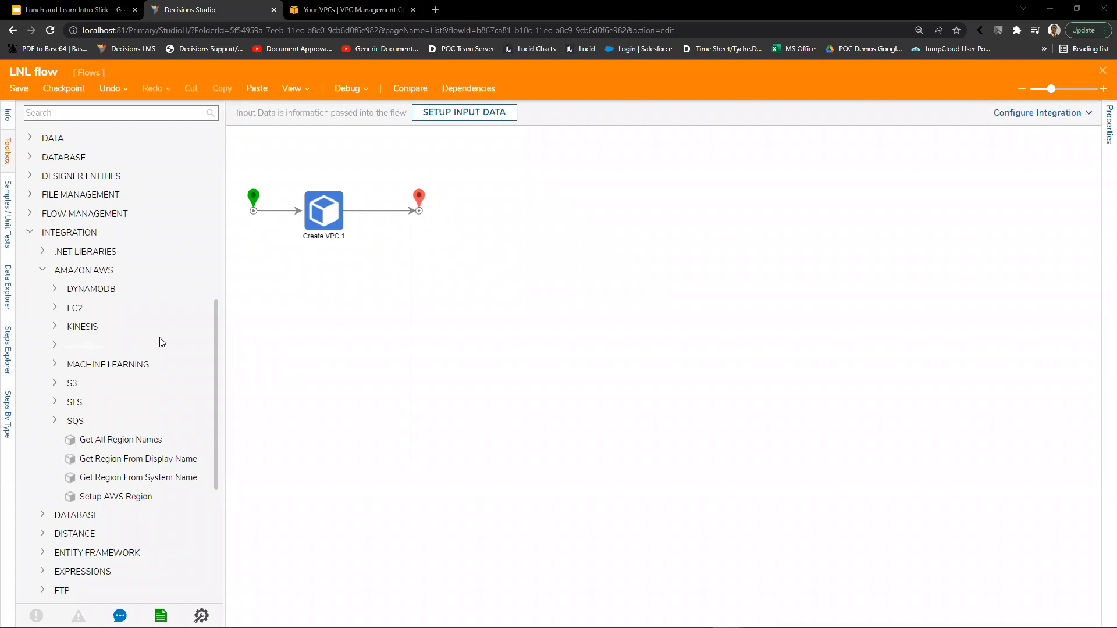
# Step: Close the LNL flow designer without saving the changes
pyautogui.moveTo(441, 626)
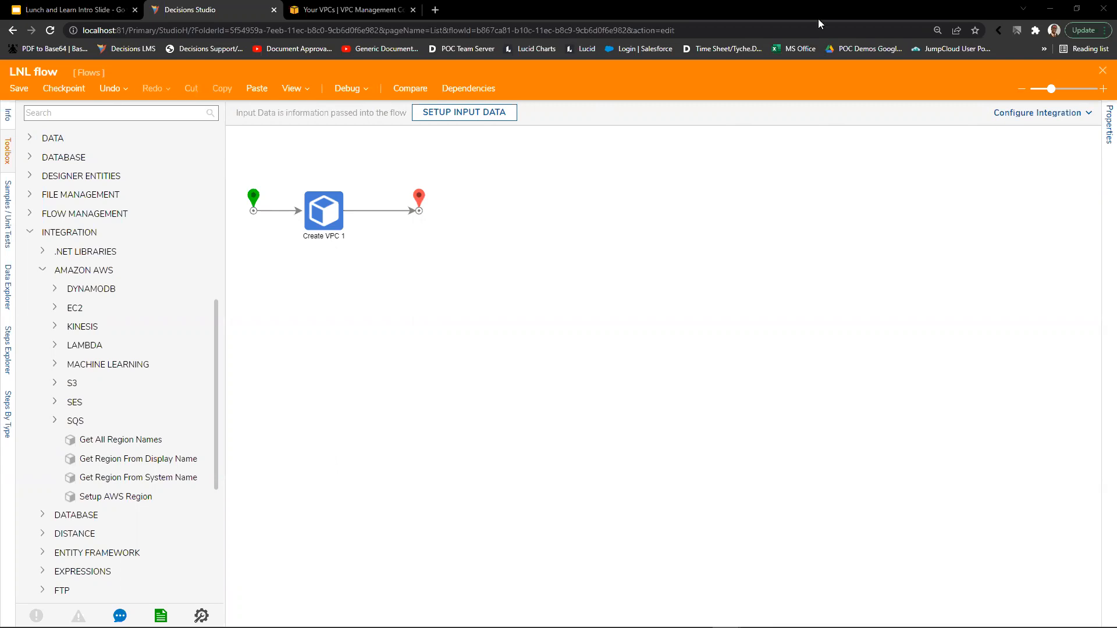
pyautogui.click(1102, 71)
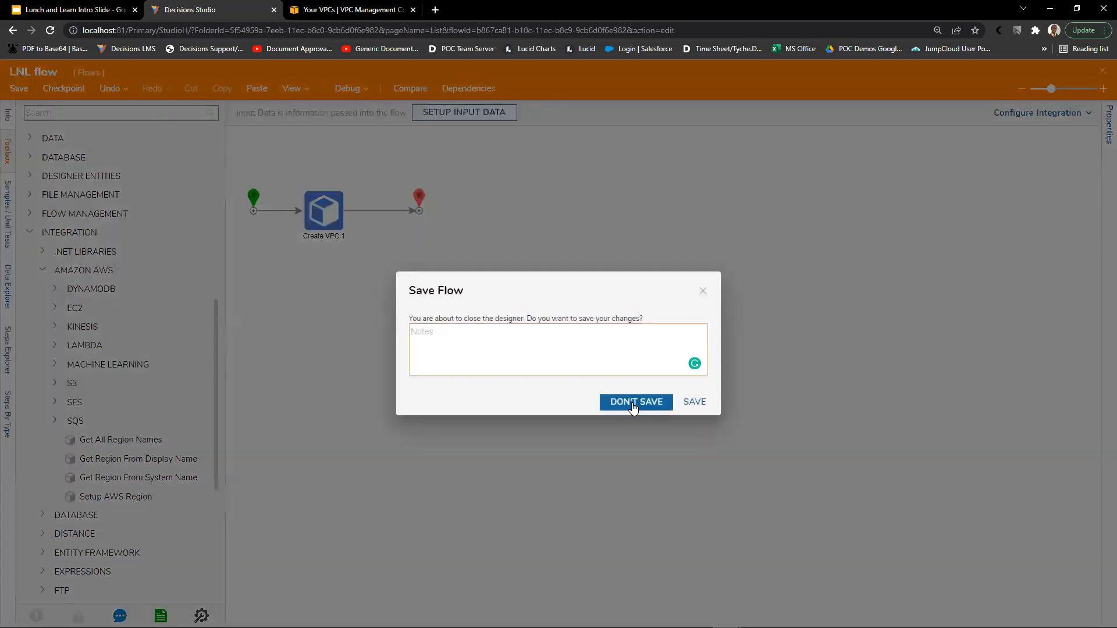
pyautogui.click(633, 407)
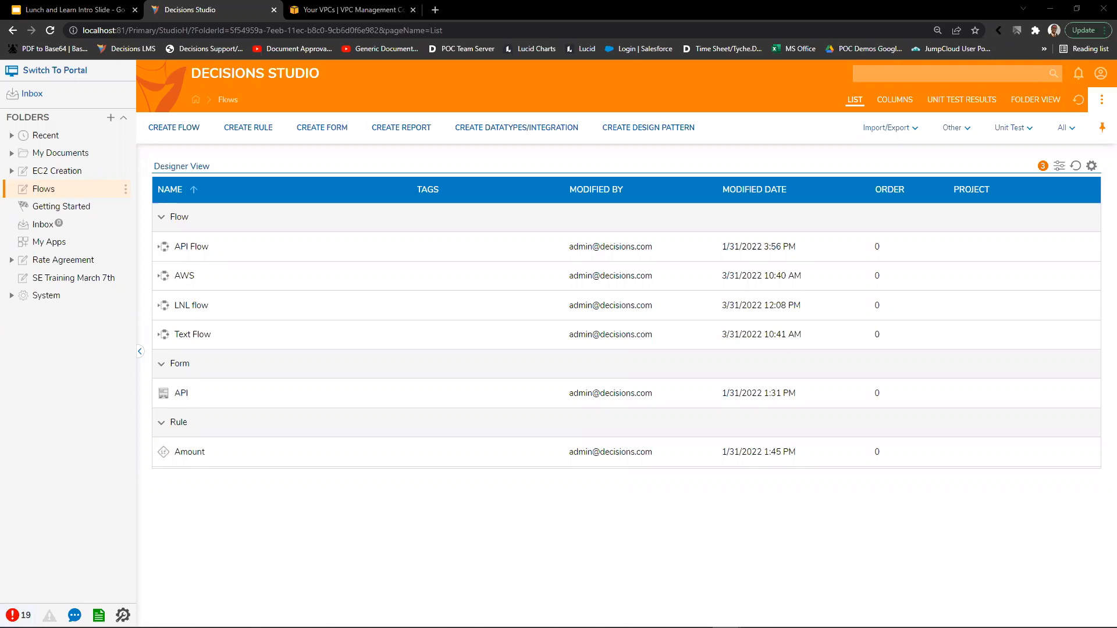
pyautogui.moveTo(612, 626)
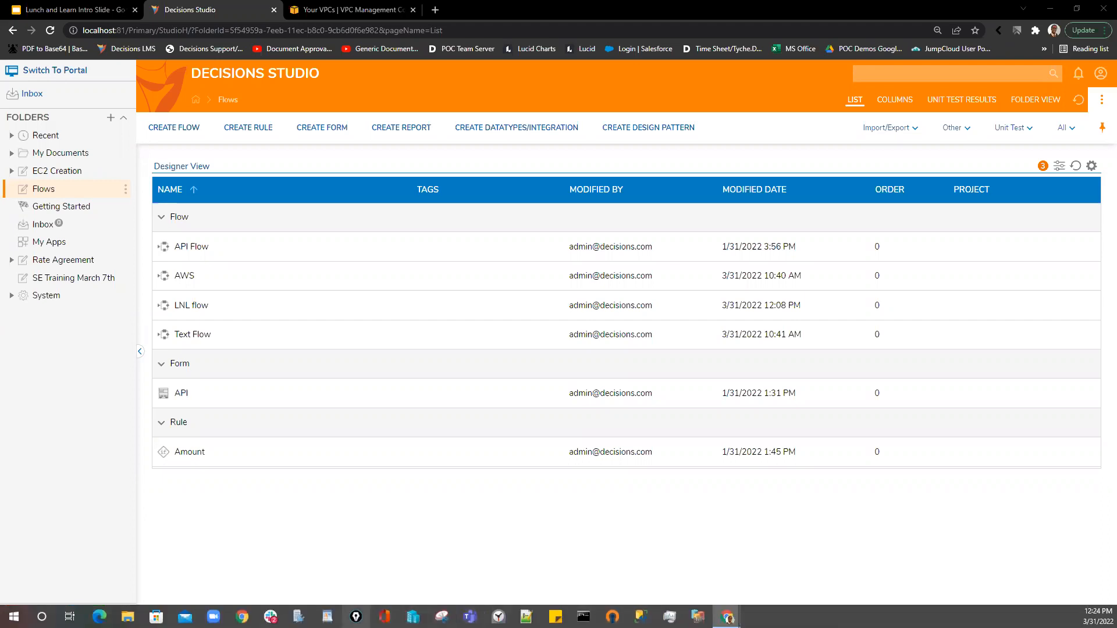